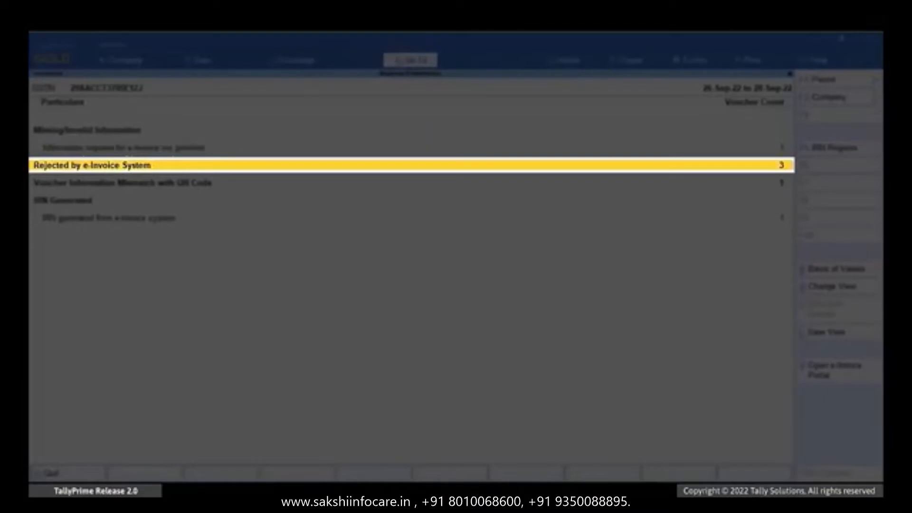
# - Open the Dinesh Industries sales voucher rejected for Duplicate IRN for alteration
pyautogui.press('Return')
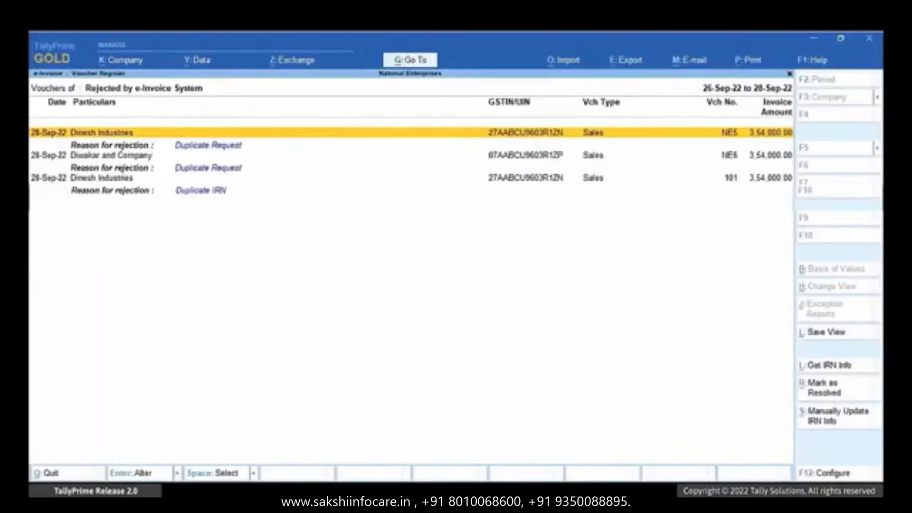
pyautogui.press('Down')
pyautogui.press('Down')
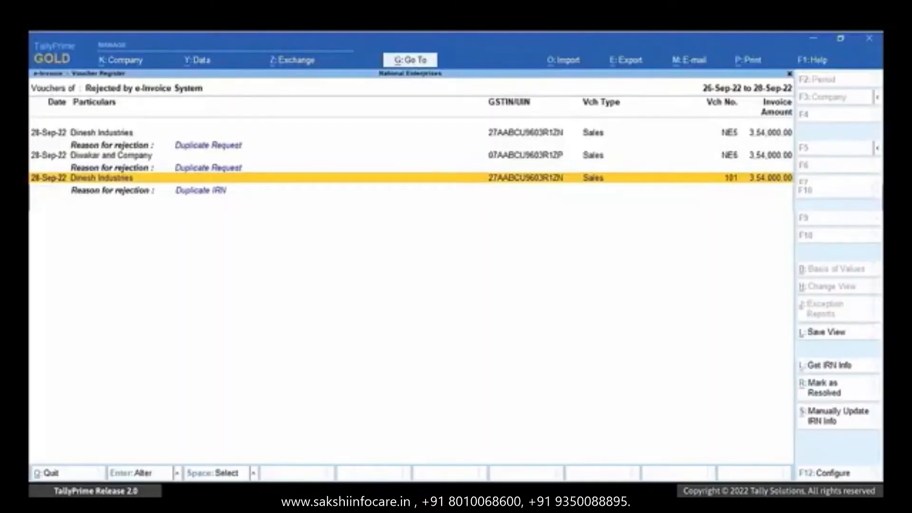
pyautogui.press('Return')
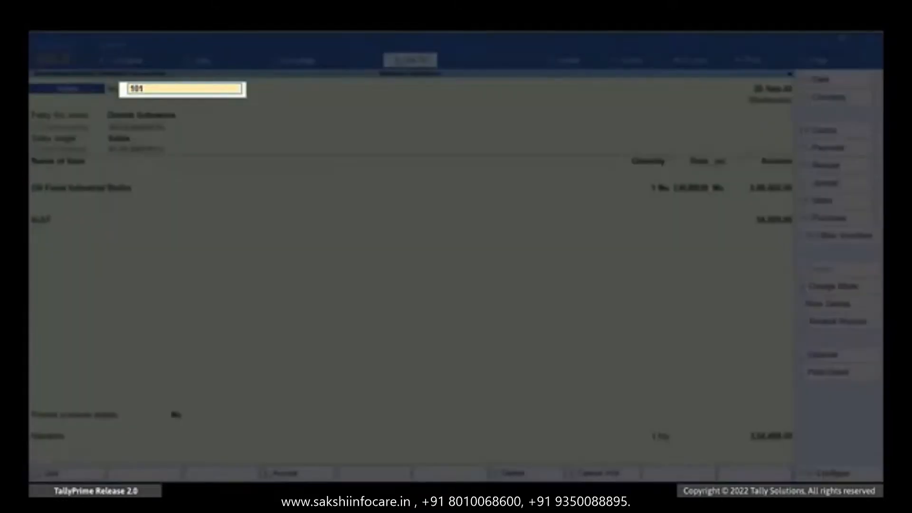
# - Change the voucher number from 101 to 102 and advance to the e-invoice details prompt
pyautogui.press('BackSpace')
pyautogui.write('2')
pyautogui.press('Return')
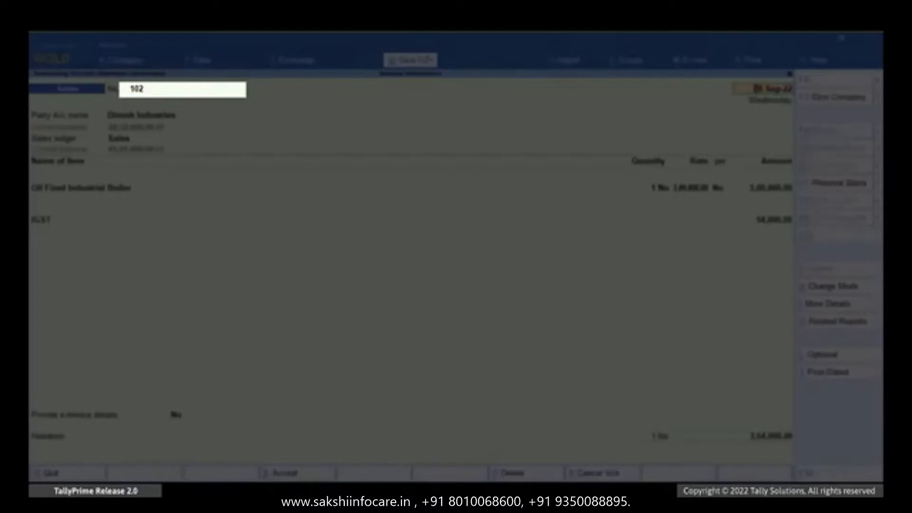
pyautogui.press('Return')
pyautogui.press('Return')
pyautogui.press('Return')
pyautogui.press('Return')
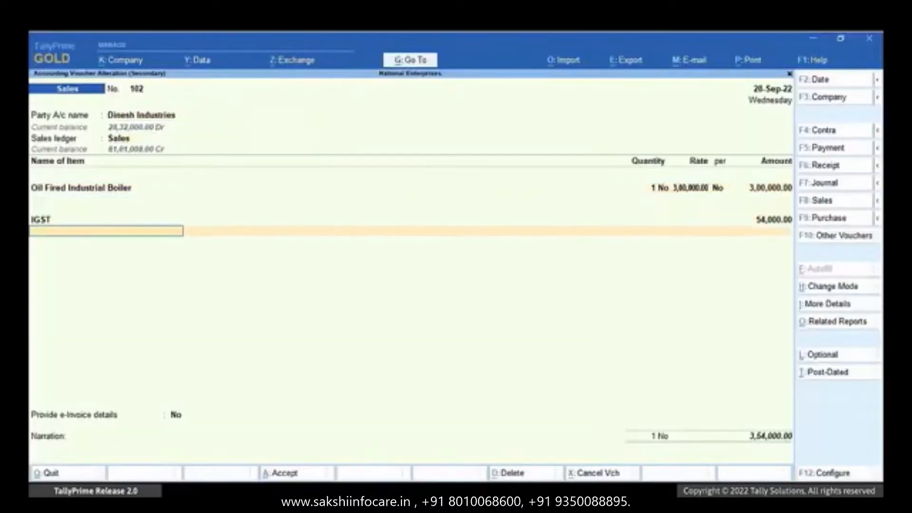
pyautogui.press('Return')
# - Set Provide e-Invoice details to Yes, clear the old IRN, and accept voucher 102
pyautogui.press('Down')
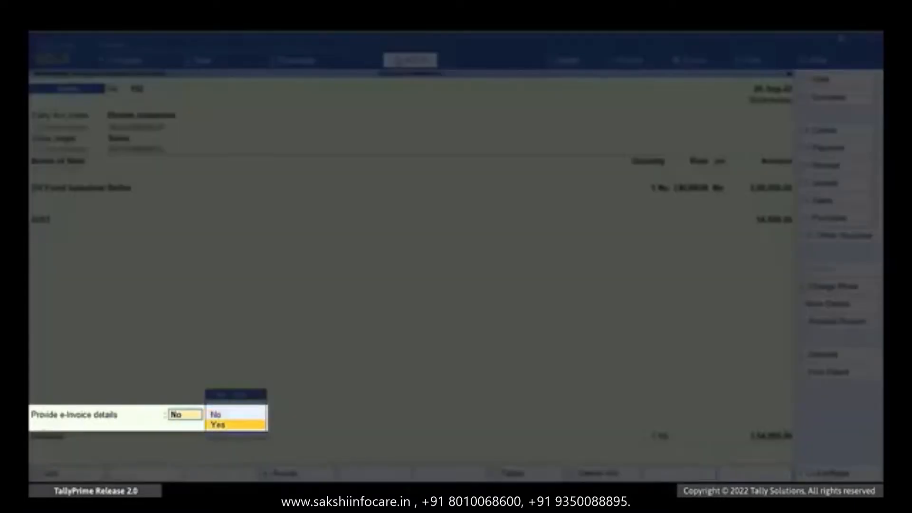
pyautogui.press('Return')
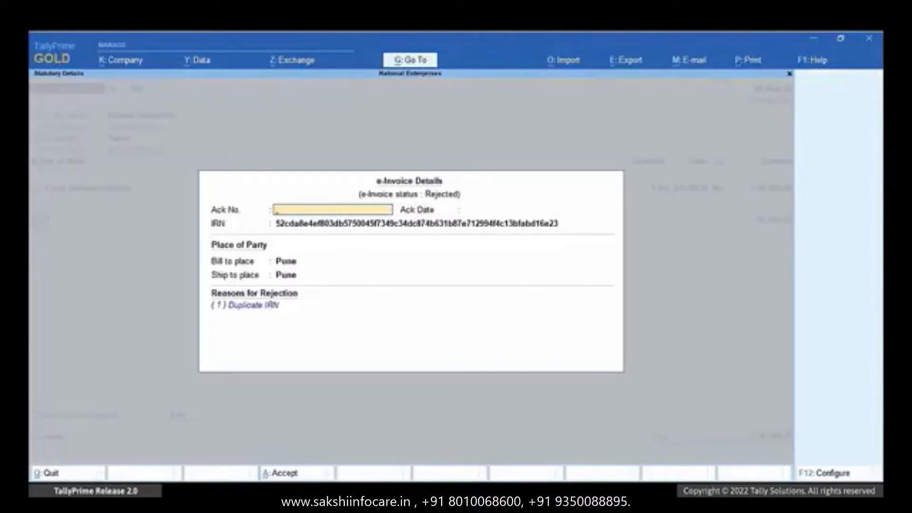
pyautogui.press('Return')
pyautogui.press('space')
pyautogui.press('Return')
pyautogui.press('Return')
pyautogui.press('Return')
pyautogui.press('Return')
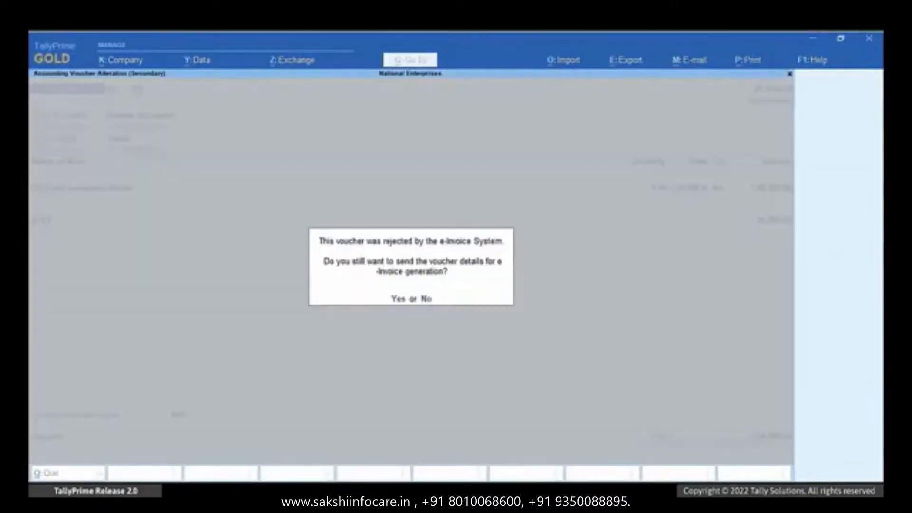
pyautogui.press('Return')
# - Log in to the e-Invoice system with the username and password, then dismiss the success message
pyautogui.write('TIPL3705@1')
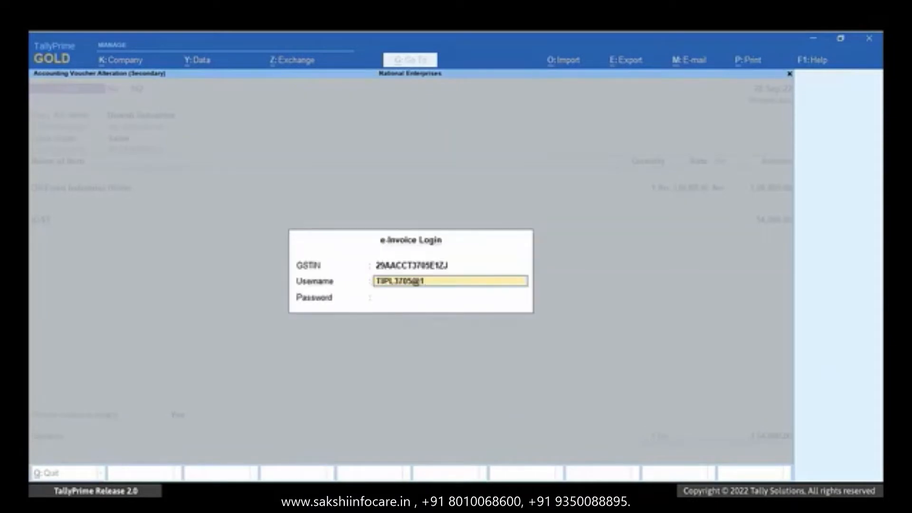
pyautogui.press('Return')
pyautogui.write('******')
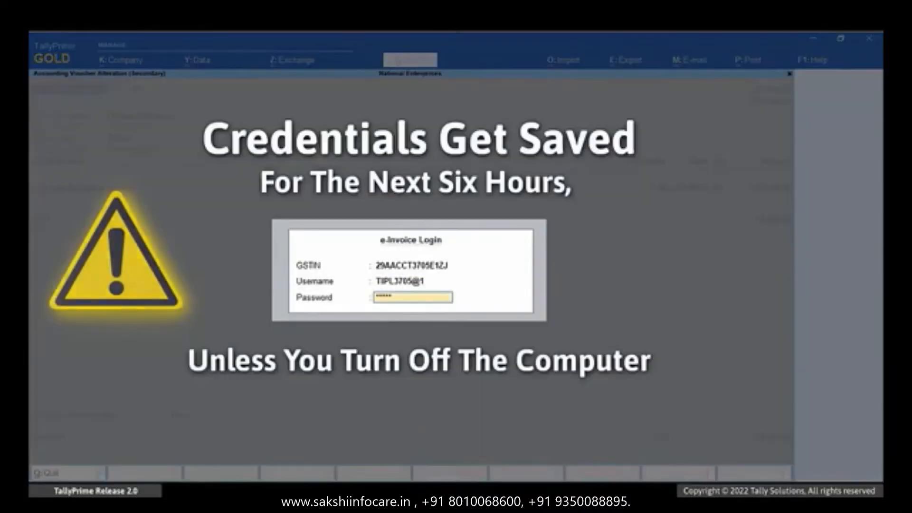
pyautogui.write('**')
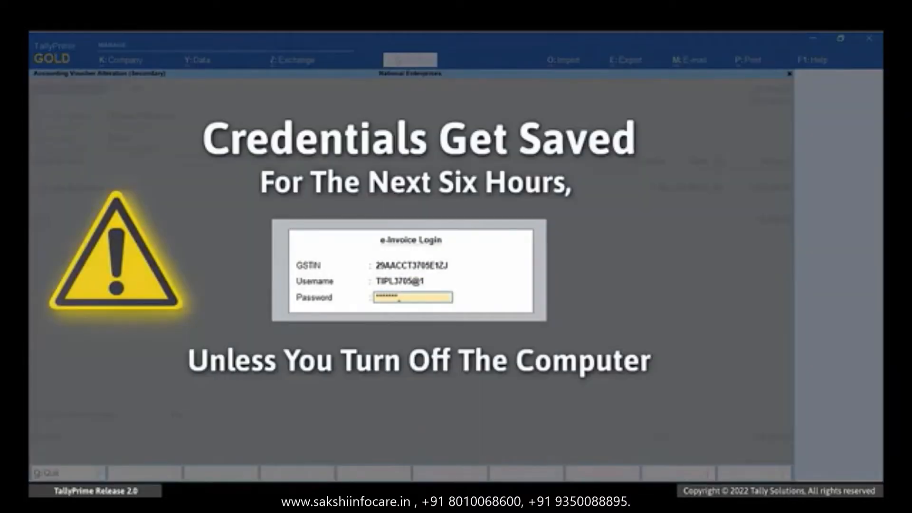
pyautogui.write('***')
pyautogui.press('Return')
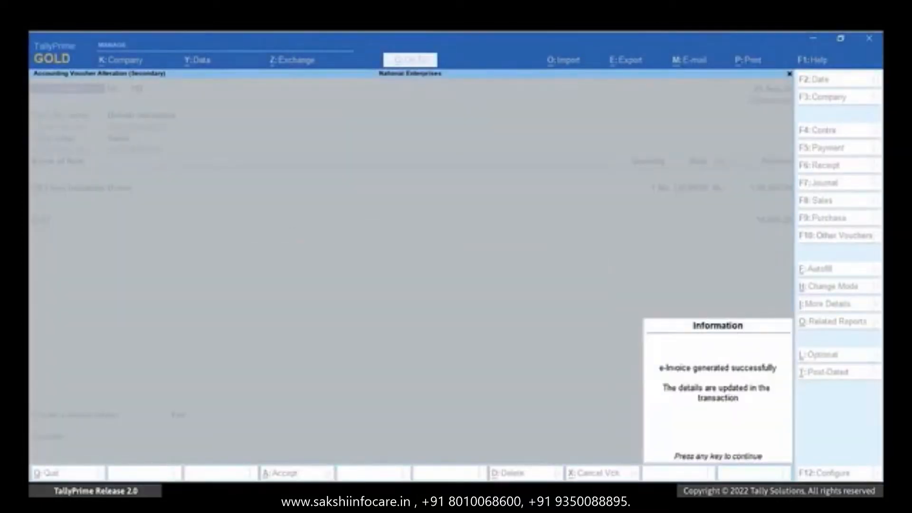
pyautogui.press('Return')
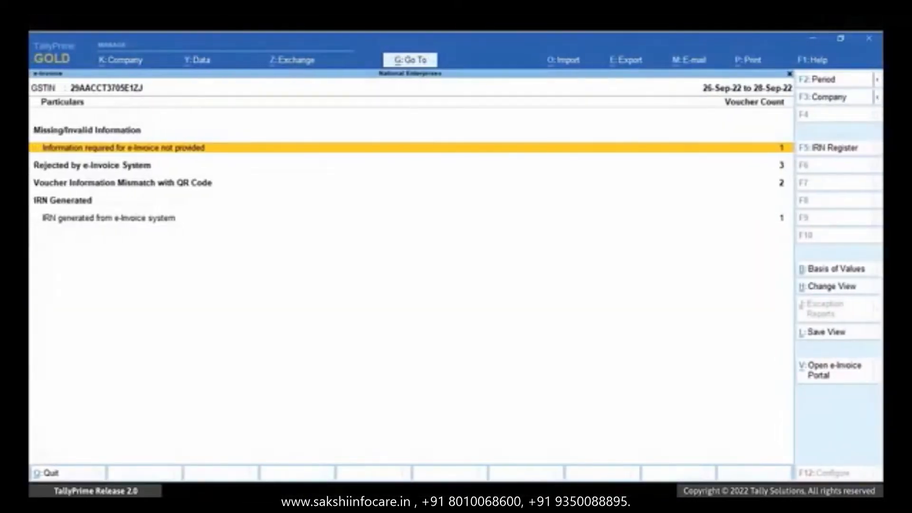
# - Open Abhiram Industries Sales POS voucher 0245 from the Rejected by e-Invoice System list
pyautogui.press('Down')
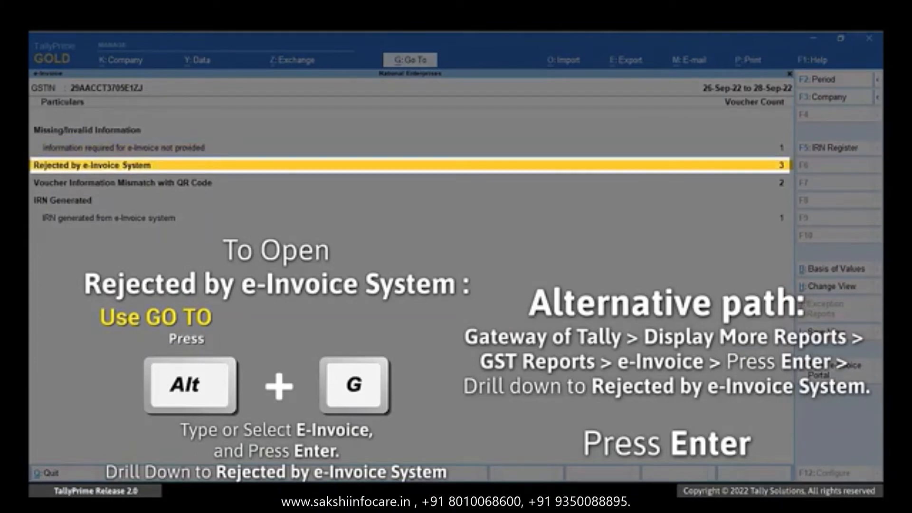
pyautogui.press('Return')
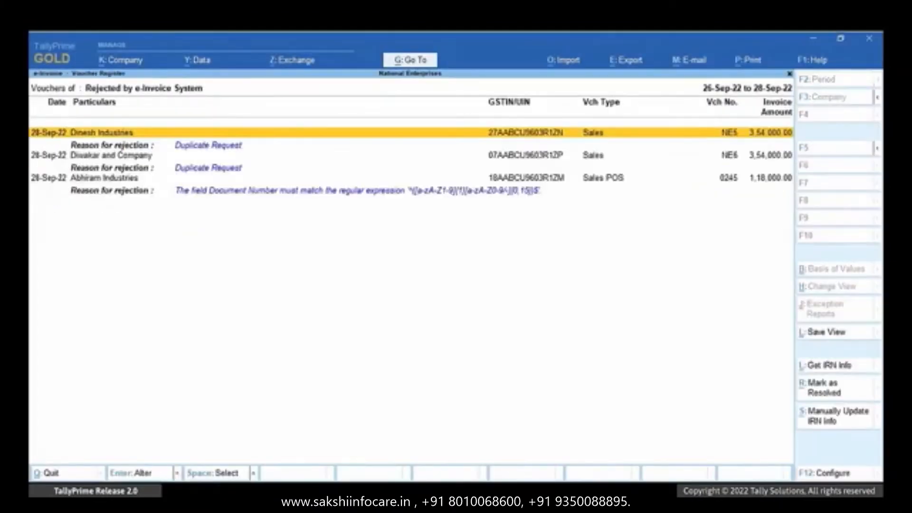
pyautogui.press('Down')
pyautogui.press('Down')
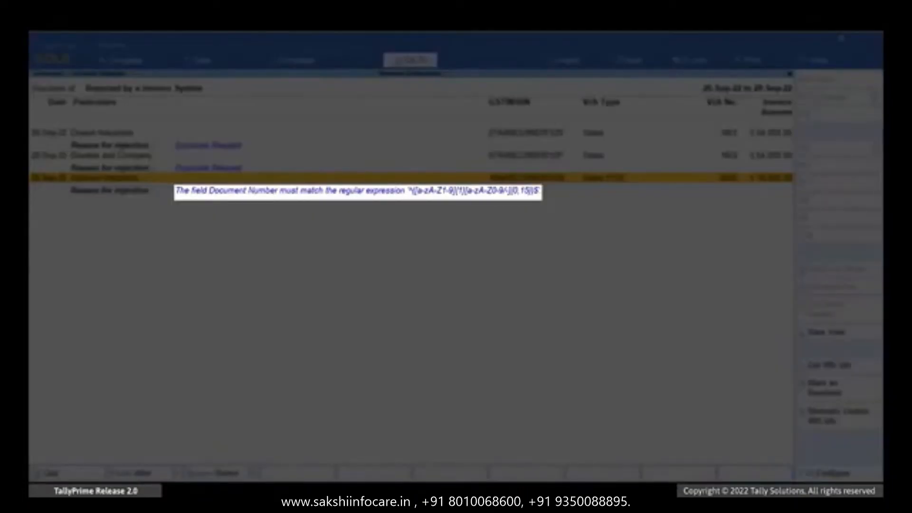
pyautogui.press('Return')
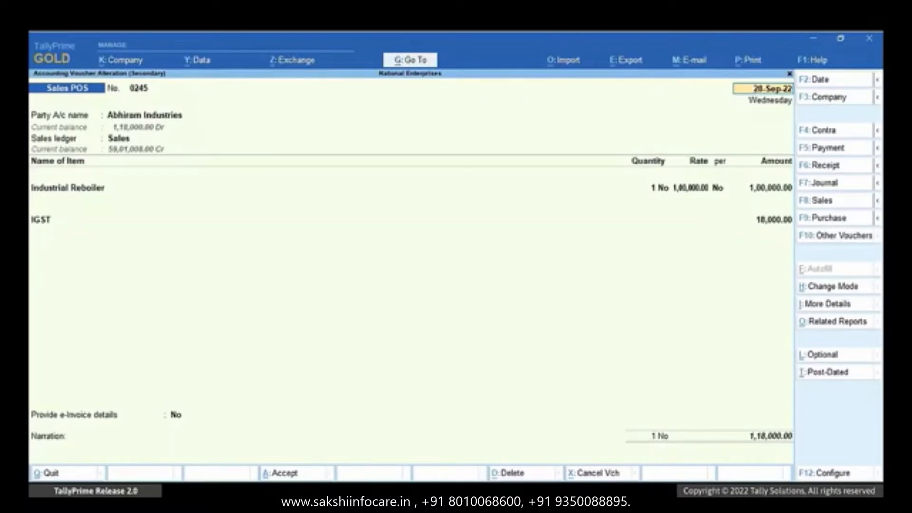
# - Open the Sales POS voucher type for alteration via Alt+G Alter Master
pyautogui.hotkey('alt', 'g')
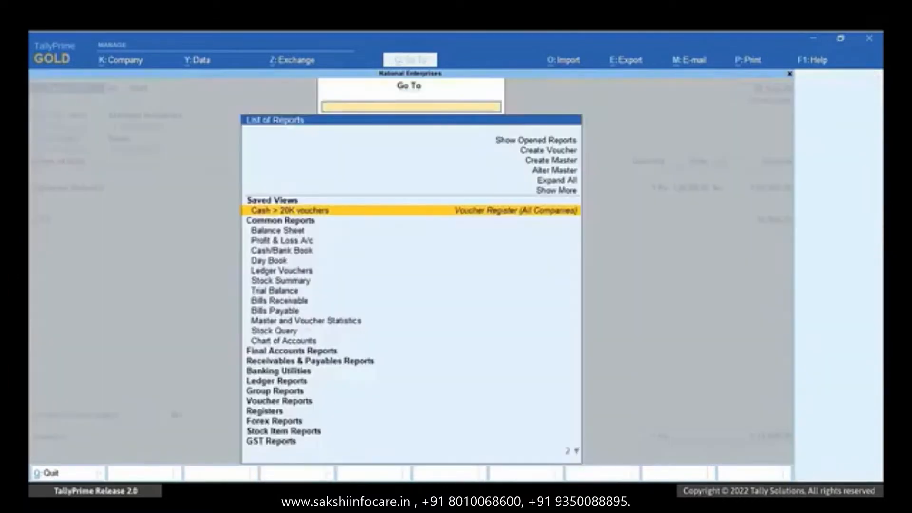
pyautogui.press('Up')
pyautogui.press('Up')
pyautogui.press('Up')
pyautogui.press('Return')
pyautogui.press('Down')
pyautogui.press('Down')
pyautogui.press('Down')
pyautogui.press('Down')
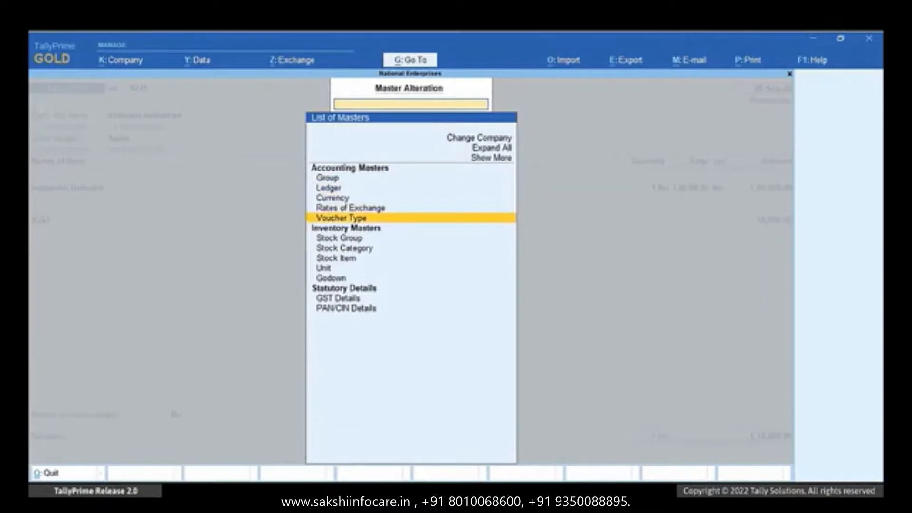
pyautogui.press('Return')
pyautogui.press('Down')
pyautogui.press('Down')
pyautogui.press('Down')
pyautogui.press('Down')
pyautogui.press('Down')
pyautogui.press('Down')
pyautogui.press('Down')
pyautogui.press('Down')
pyautogui.press('Down')
pyautogui.press('Down')
pyautogui.press('Down')
pyautogui.press('Down')
pyautogui.press('Down')
pyautogui.press('Down')
pyautogui.press('Down')
pyautogui.press('Down')
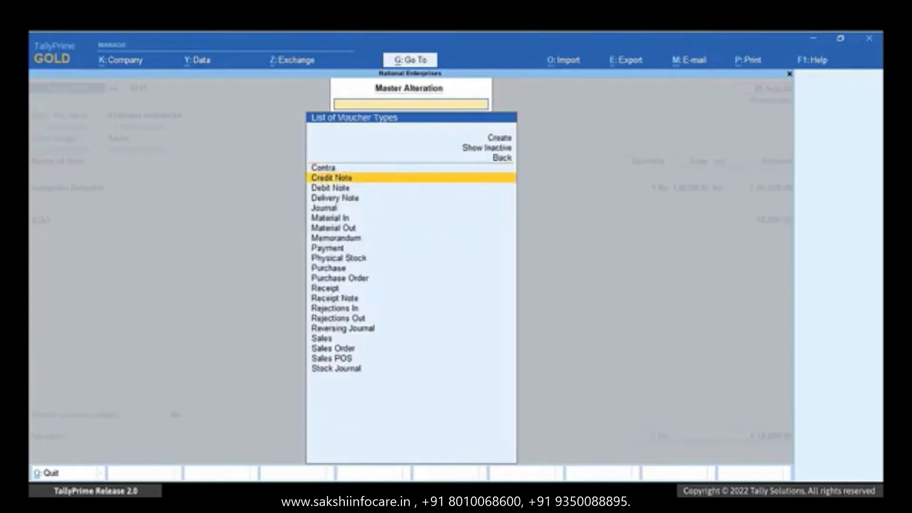
pyautogui.press('Down')
pyautogui.press('Down')
pyautogui.press('Down')
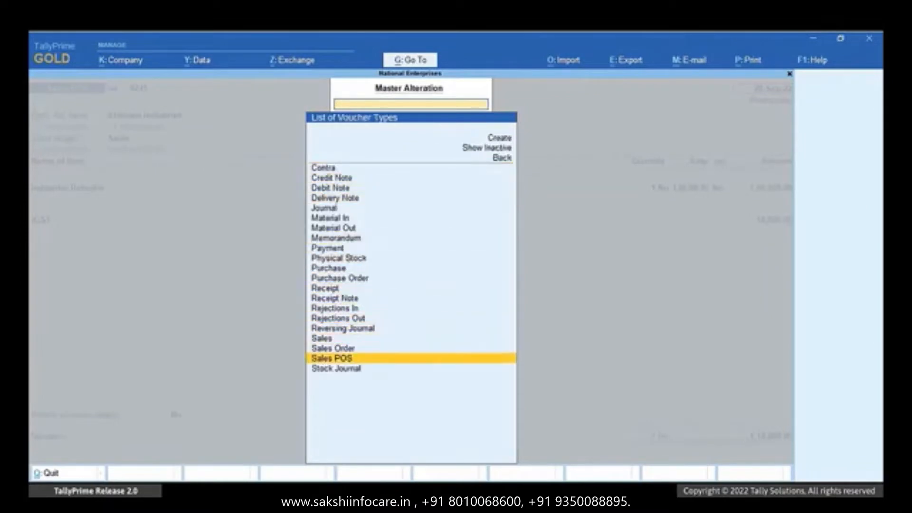
pyautogui.press('Return')
# - Set advanced numbering: Prefill with zero No, restart Yearly from 244, no prefix, and save
pyautogui.press('Return')
pyautogui.press('Return')
pyautogui.press('Return')
pyautogui.press('Return')
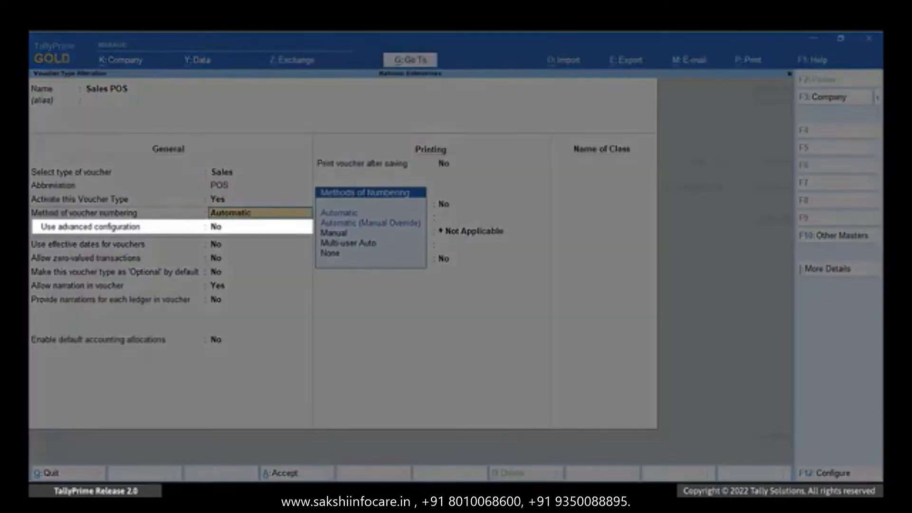
pyautogui.press('Return')
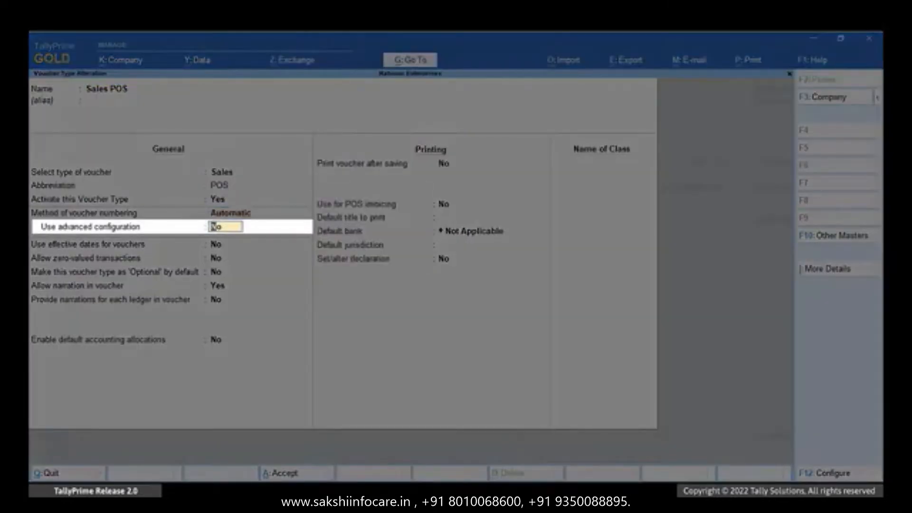
pyautogui.press('y')
pyautogui.press('Return')
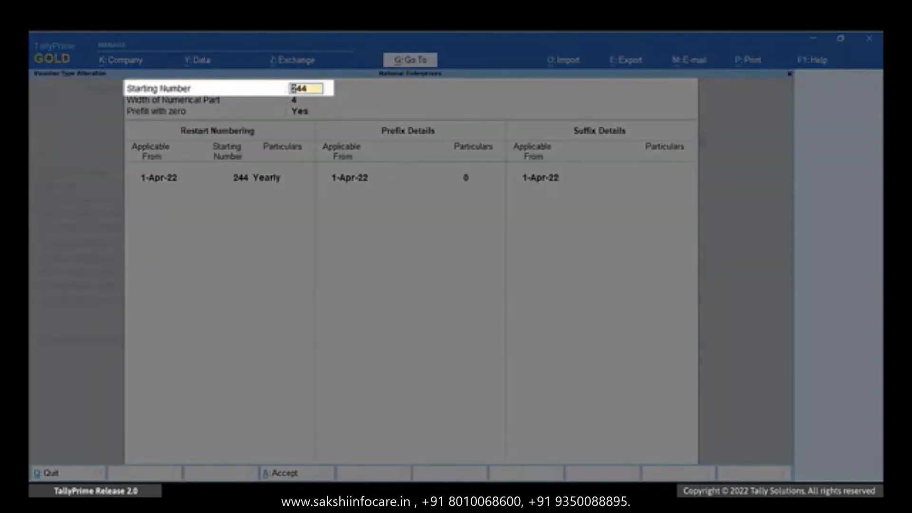
pyautogui.press('Return')
pyautogui.press('Return')
pyautogui.press('n')
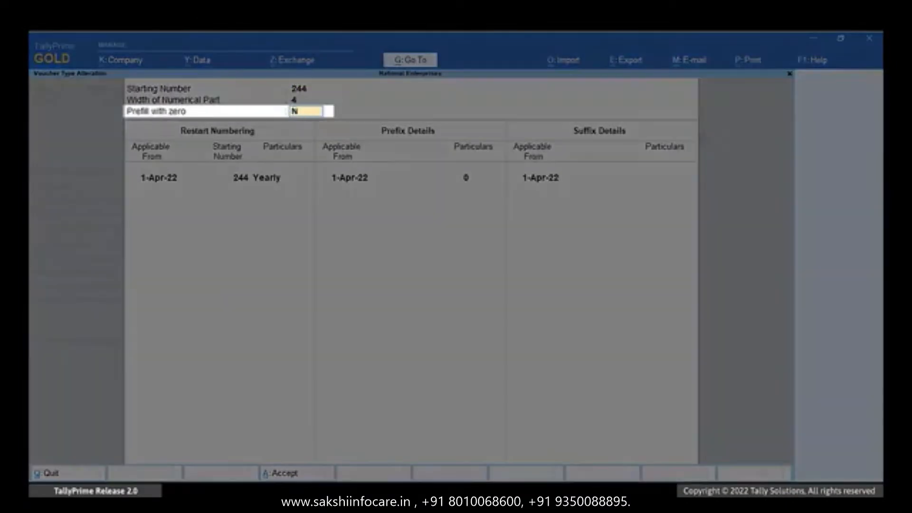
pyautogui.press('Return')
pyautogui.press('Return')
pyautogui.press('Return')
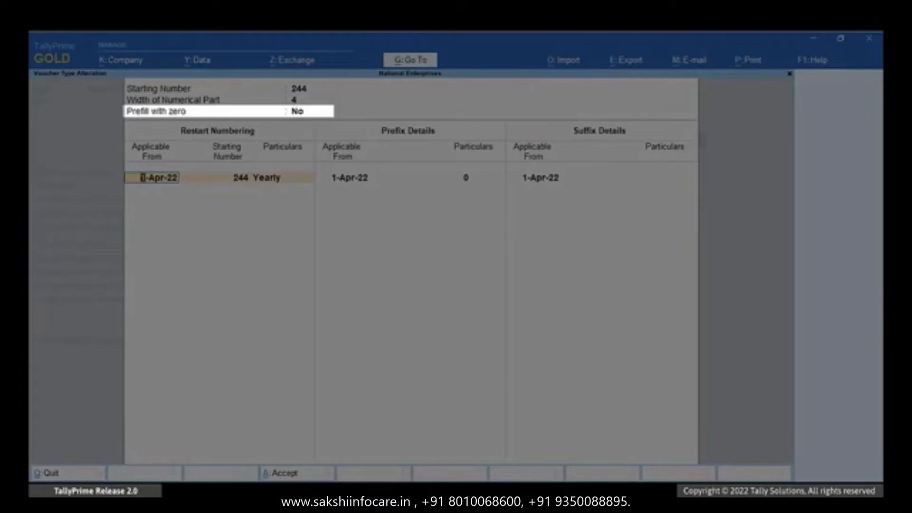
pyautogui.press('Return')
pyautogui.press('Return')
pyautogui.press('Return')
pyautogui.press('BackSpace')
pyautogui.press('Return')
pyautogui.press('Return')
pyautogui.press('Return')
pyautogui.press('Return')
pyautogui.press('Return')
pyautogui.hotkey('ctrl', 'a')
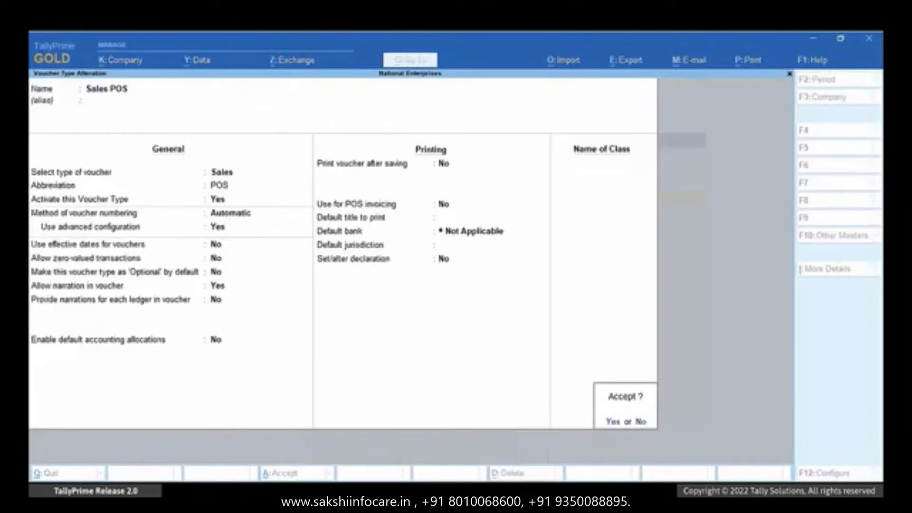
pyautogui.press('Escape')
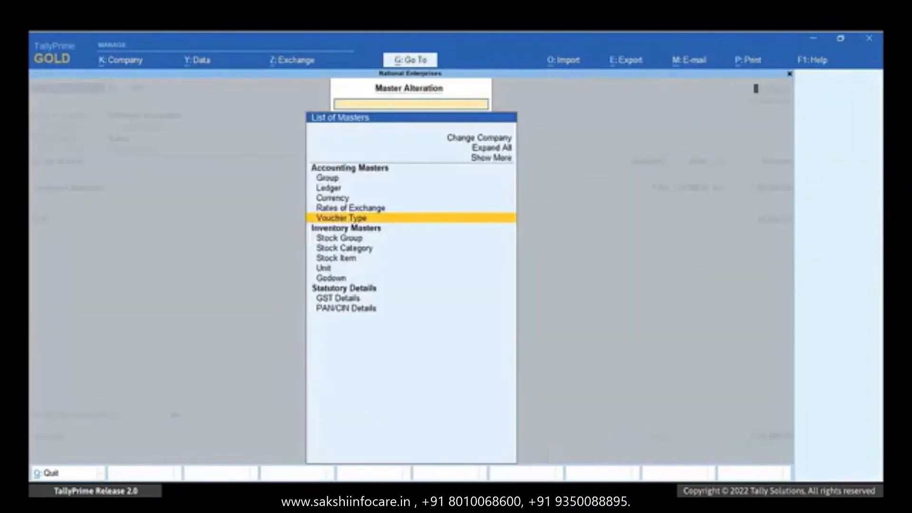
pyautogui.press('Escape')
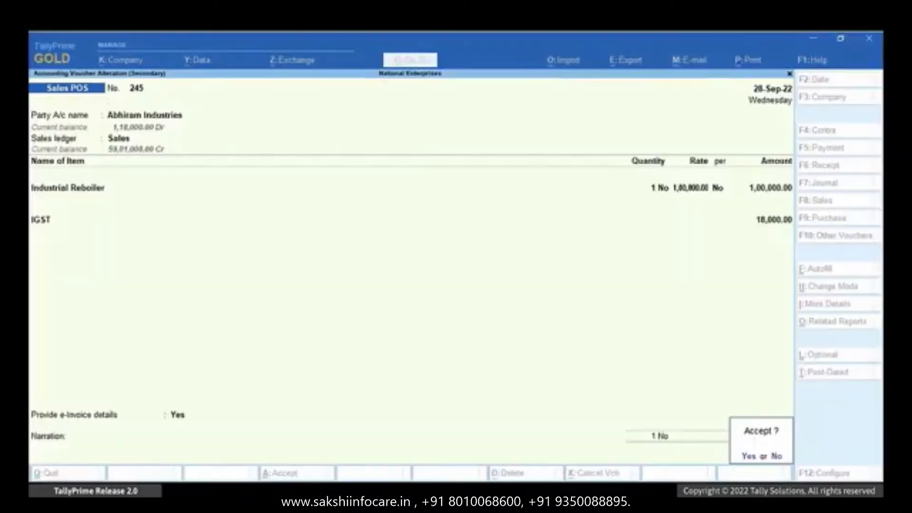
# - Accept voucher 245 and confirm resending its e-invoice, then dismiss the success message
pyautogui.press('Return')
pyautogui.press('y')
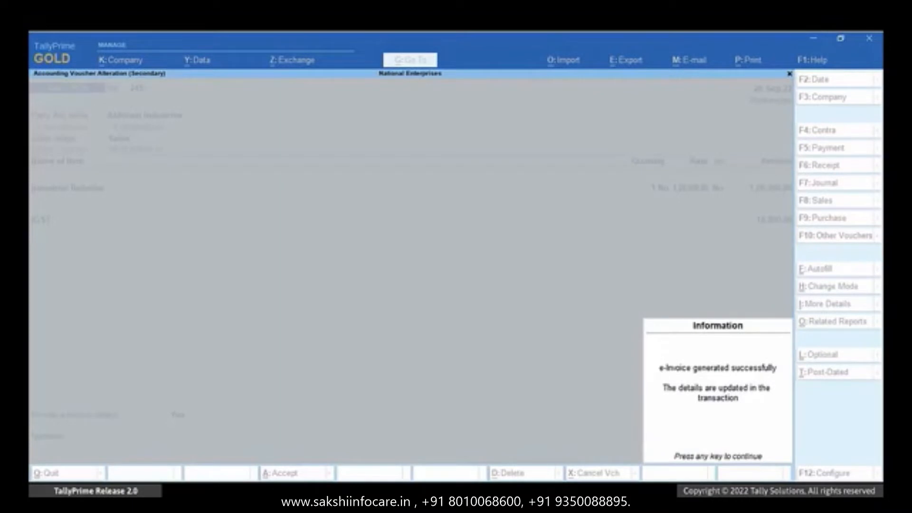
pyautogui.press('Return')
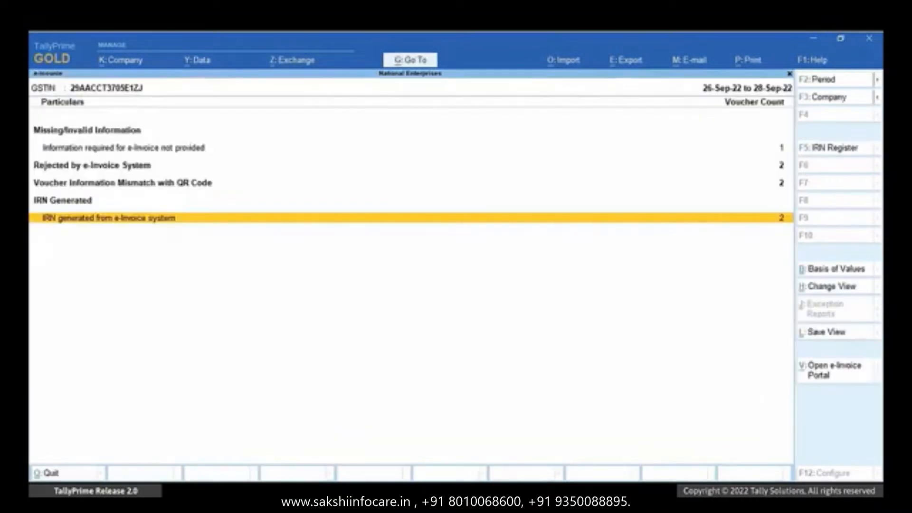
# - Reopen Abhiram Industries voucher 245 from the IRN generated list
pyautogui.press('Return')
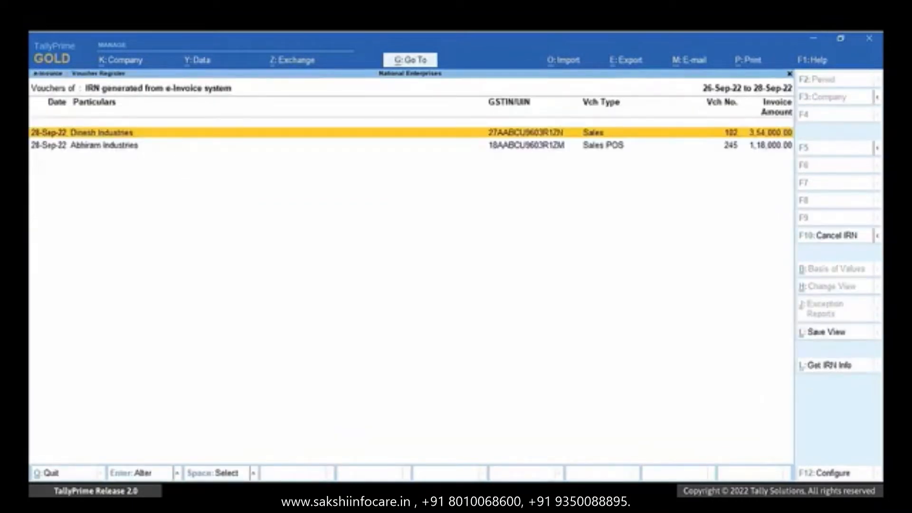
pyautogui.press('Down')
pyautogui.press('Return')
pyautogui.click(184, 421)
# - Set Provide e-Invoice details to Yes on voucher 245, then move to the rejected line
pyautogui.write('y')
pyautogui.press('Return')
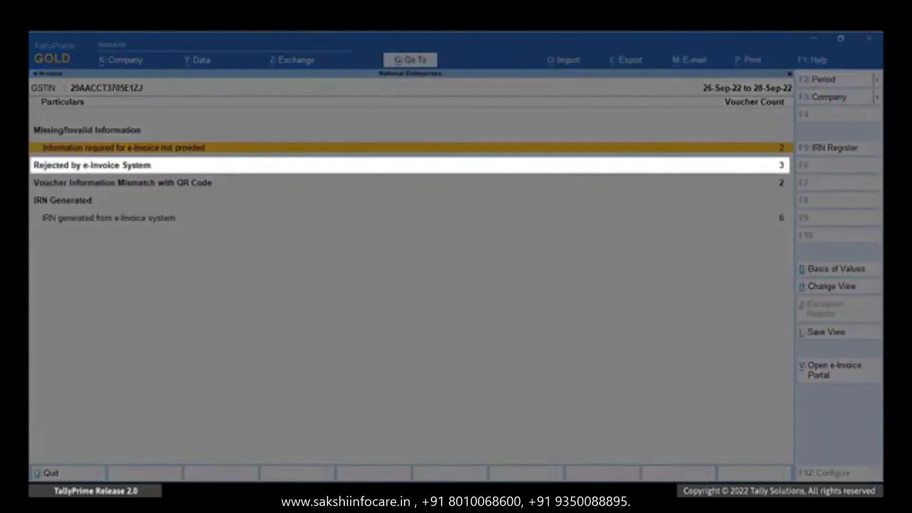
pyautogui.press('Down')
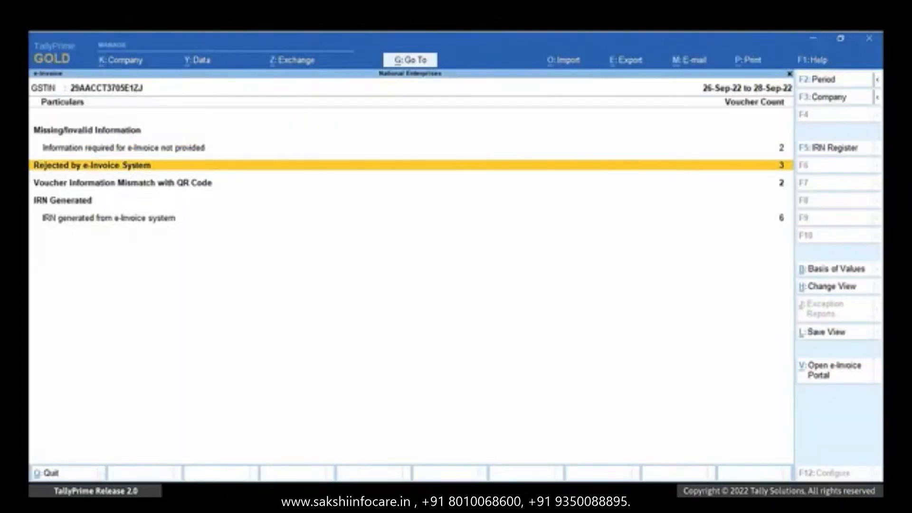
# - Review the rejected vouchers' reasons, then bring up the Alter Master ledger list via Alt+G
pyautogui.press('Return')
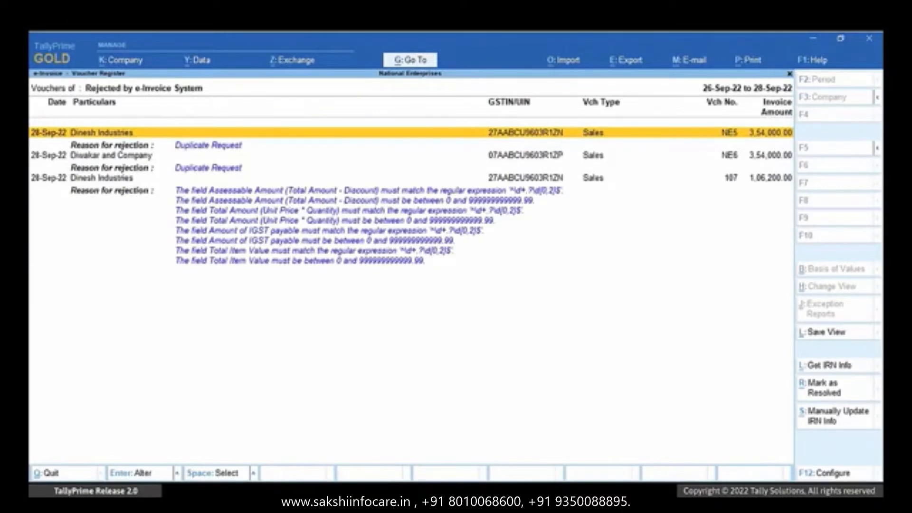
pyautogui.press('Down')
pyautogui.press('Down')
pyautogui.press('Down')
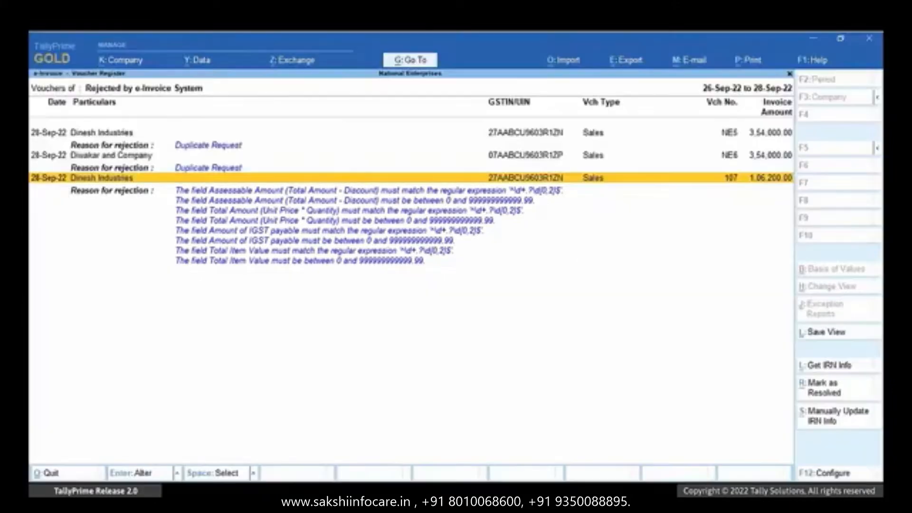
pyautogui.hotkey('alt', 'g')
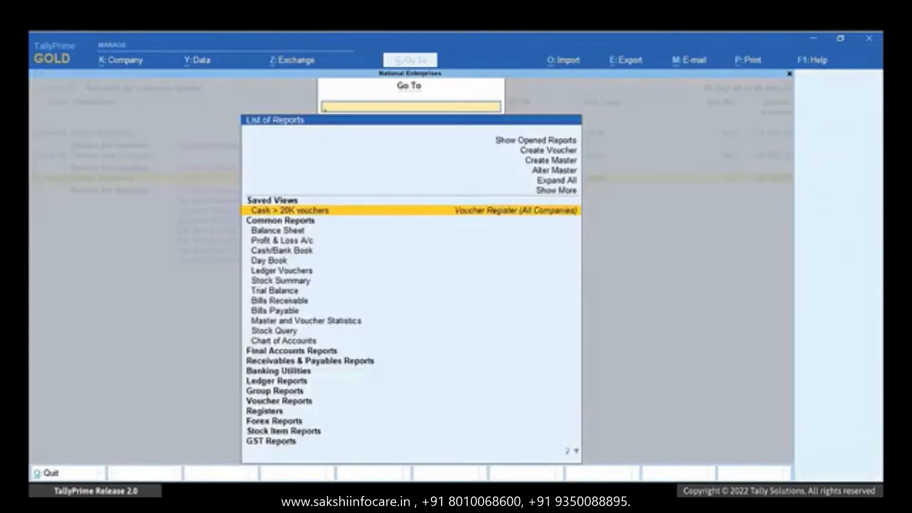
pyautogui.press('Up')
pyautogui.press('Return')
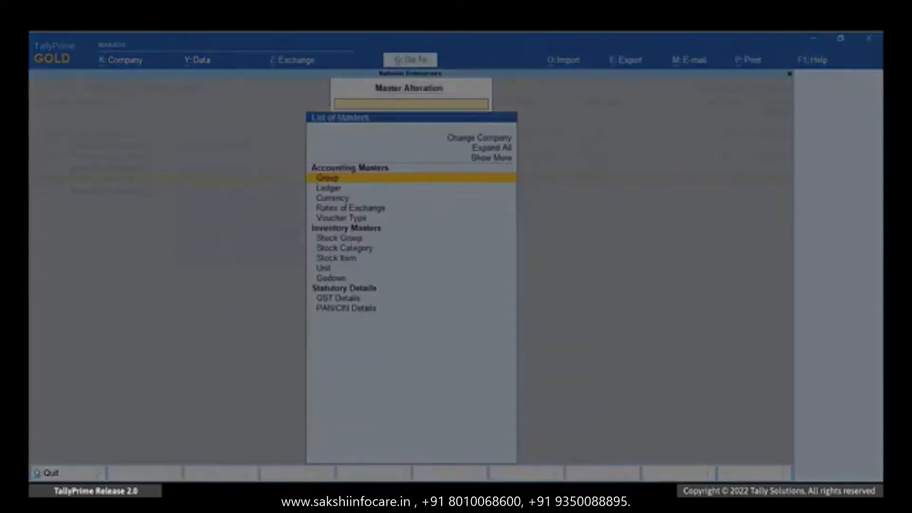
pyautogui.press('Return')
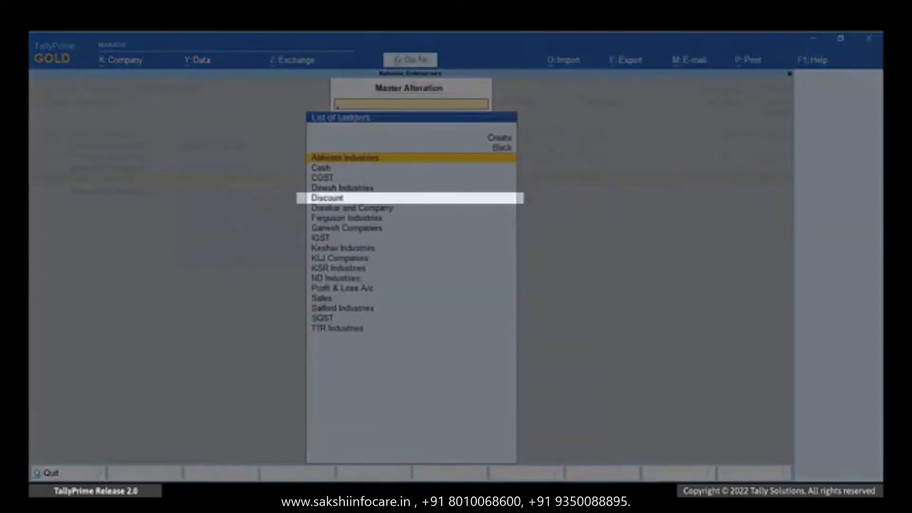
# - Set the Discount ledger to GST Not Applicable, included in assessable value for Both, based on value
pyautogui.press('Down')
pyautogui.press('Down')
pyautogui.press('Down')
pyautogui.press('Down')
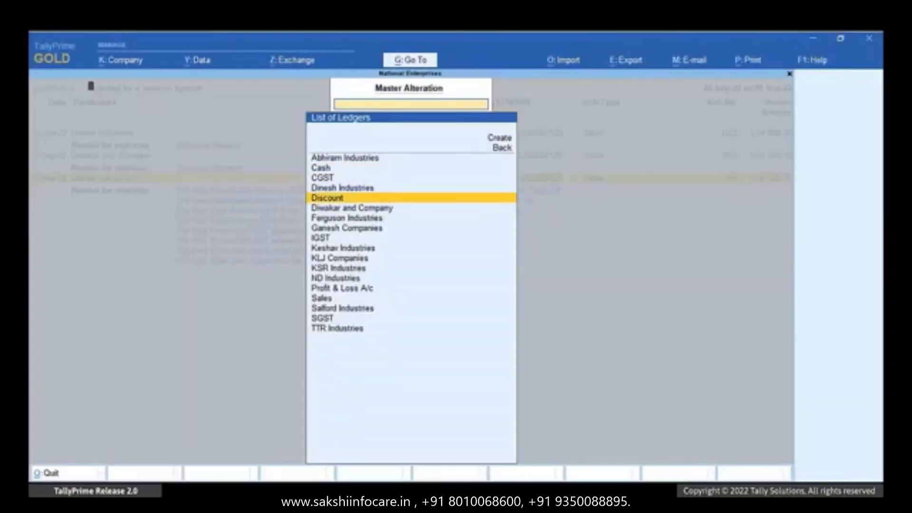
pyautogui.press('Return')
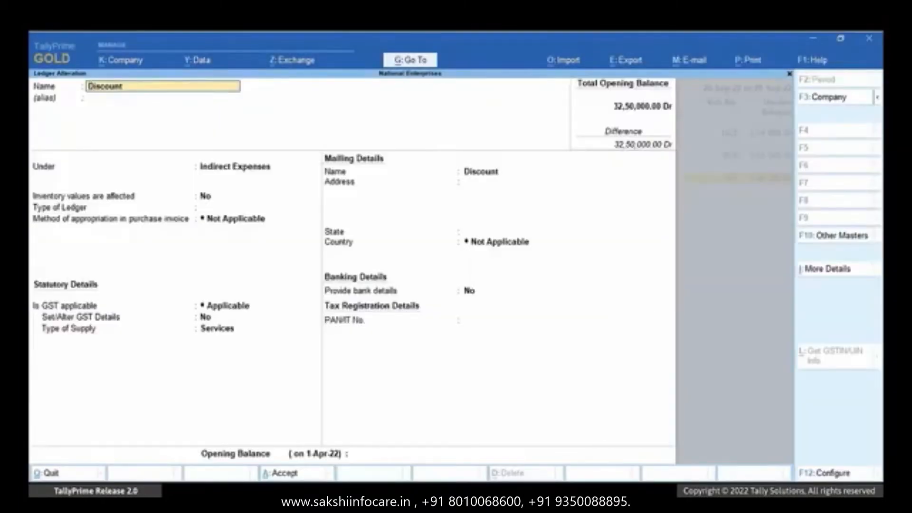
pyautogui.press('Return')
pyautogui.press('Return')
pyautogui.press('Return')
pyautogui.press('Return')
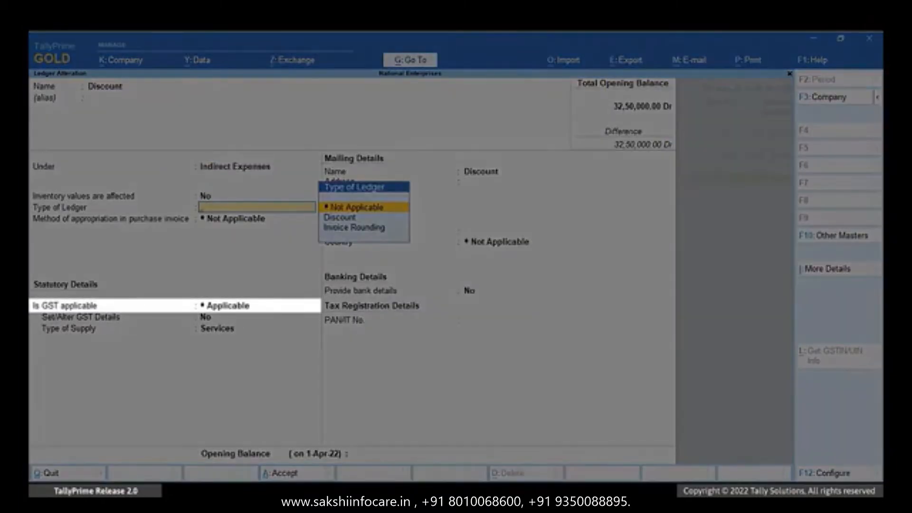
pyautogui.press('Return')
pyautogui.press('Return')
pyautogui.write('N')
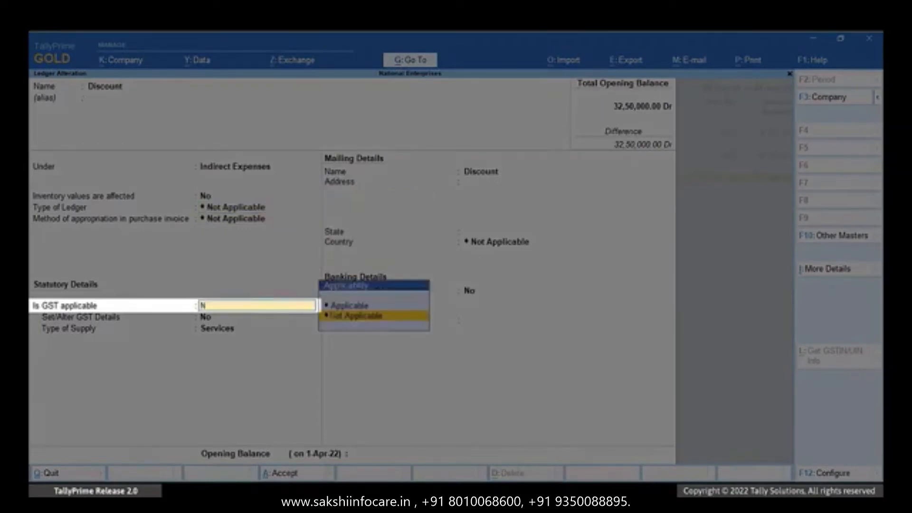
pyautogui.press('Return')
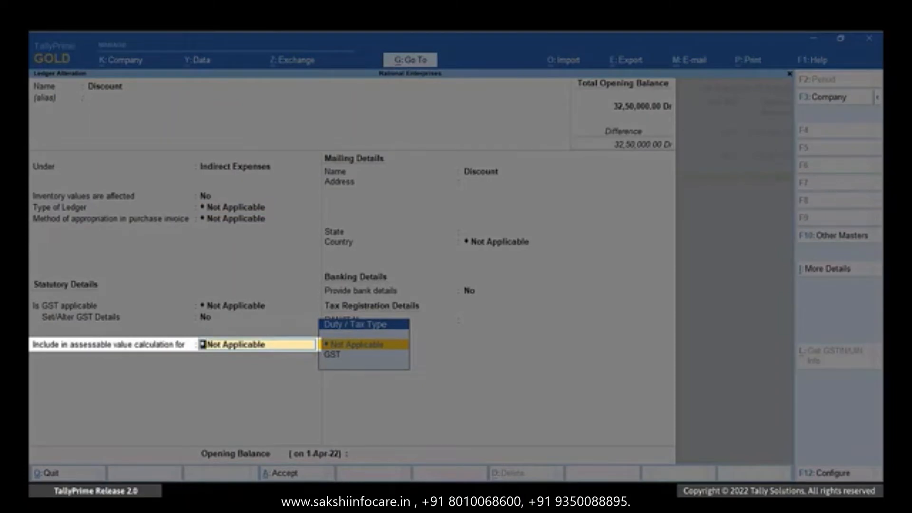
pyautogui.press('Down')
pyautogui.press('Return')
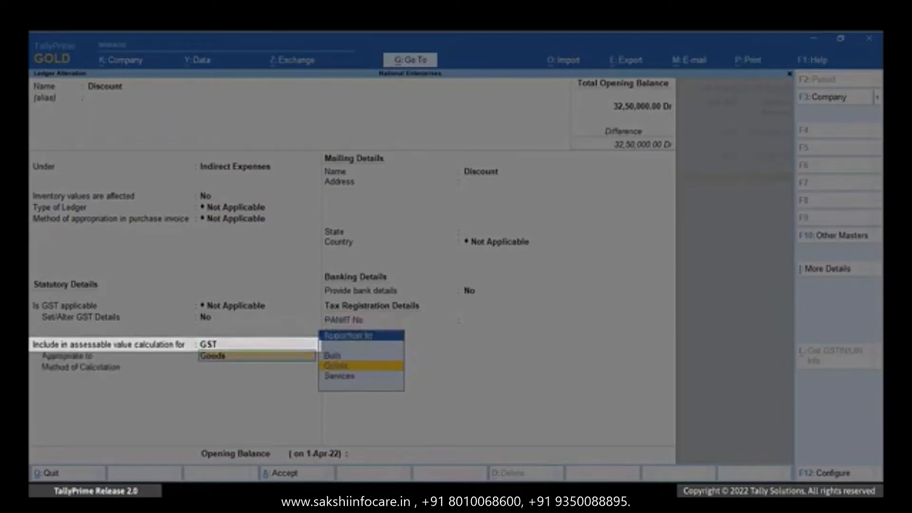
pyautogui.press('Up')
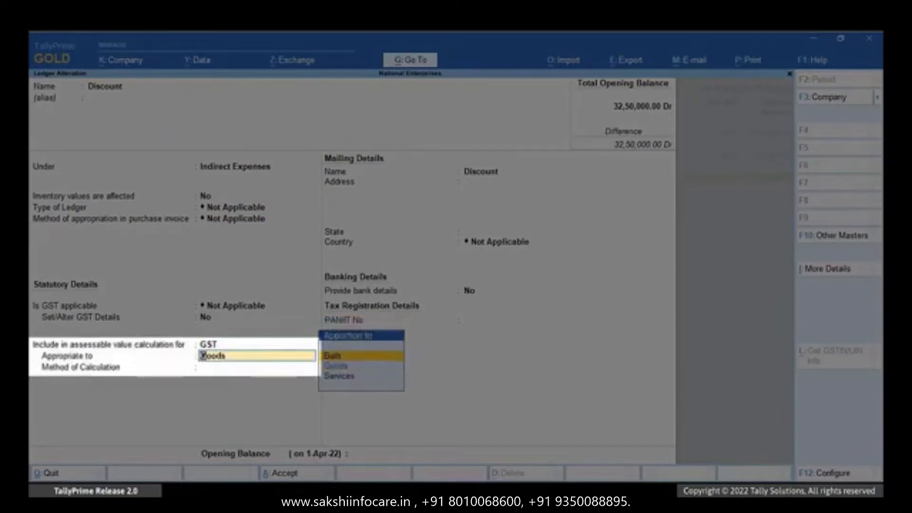
pyautogui.press('Return')
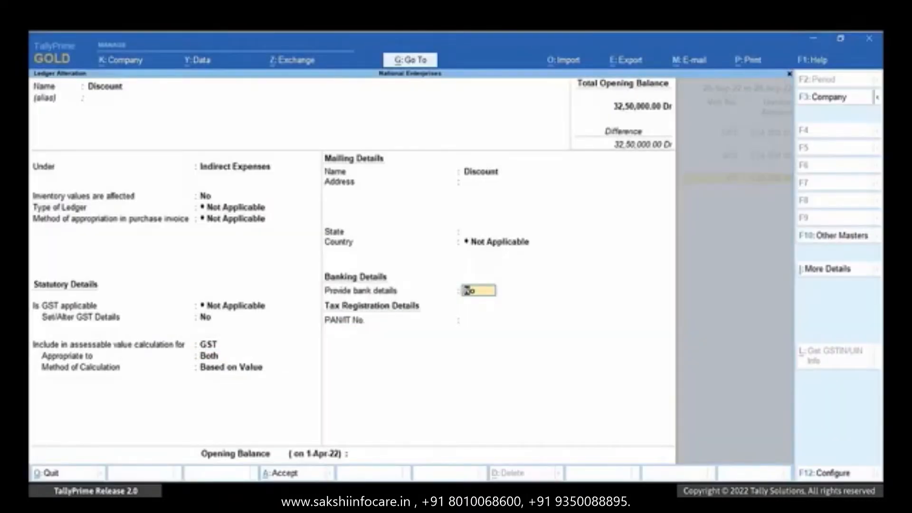
pyautogui.press('Return')
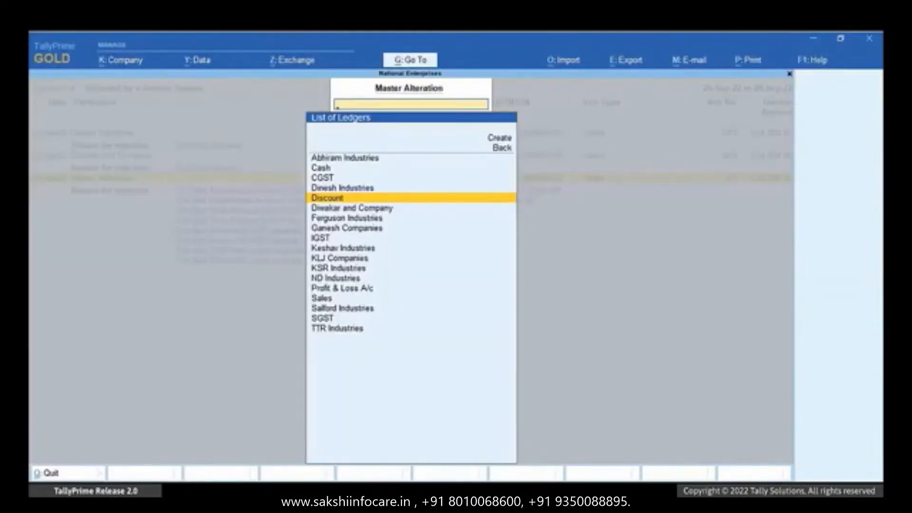
pyautogui.press('BackSpace')
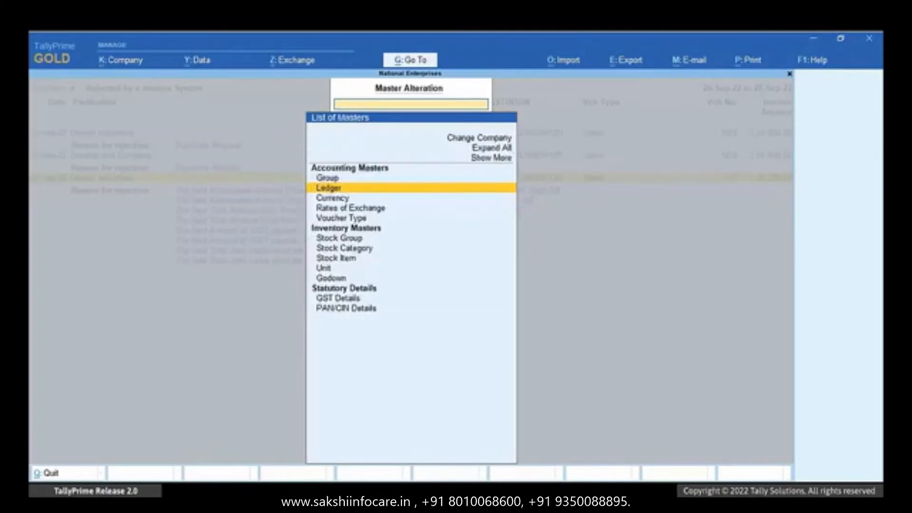
# - Accept the corrected rejected voucher 107 and confirm generating its e-invoice
pyautogui.press('Escape')
pyautogui.press('Return')
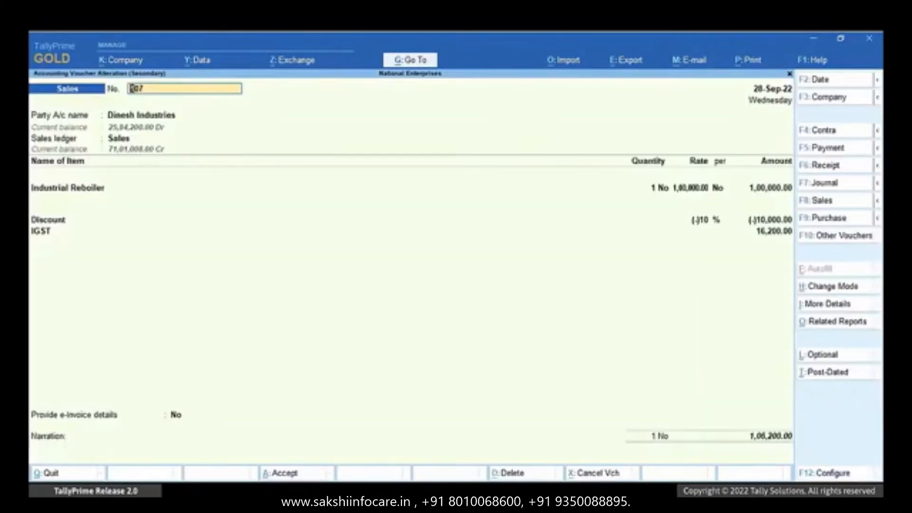
pyautogui.press('Return')
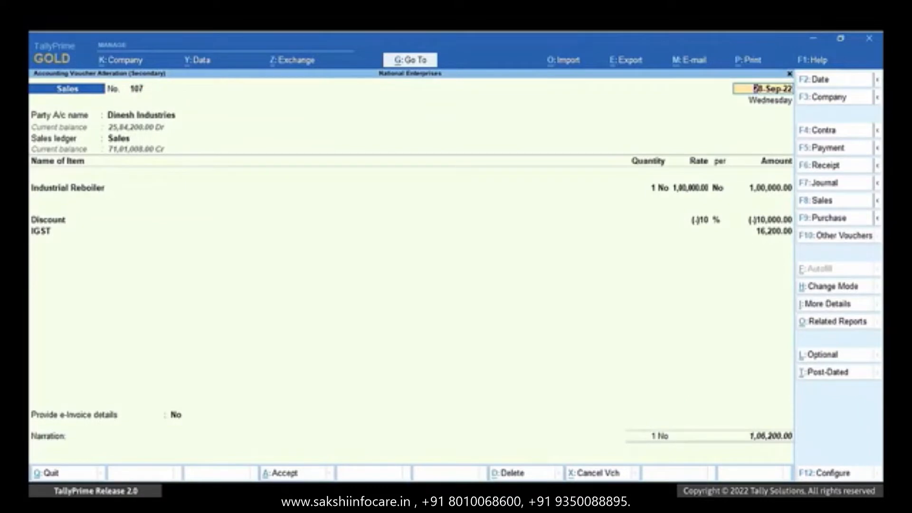
pyautogui.hotkey('ctrl', 'a')
pyautogui.press('y')
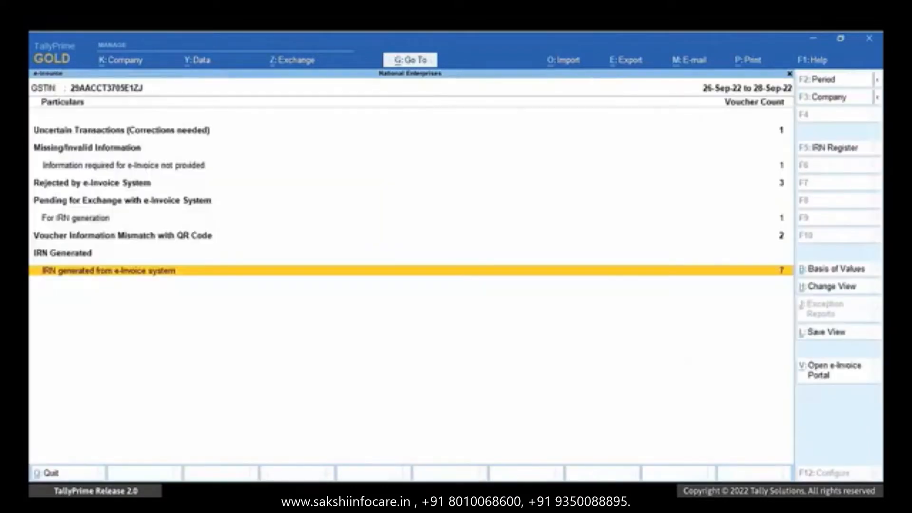
# - Inspect an IRN-generated voucher's e-invoice details and IRN, then return to the report
pyautogui.press('Return')
pyautogui.press('Return')
pyautogui.click(177, 416)
pyautogui.press('y')
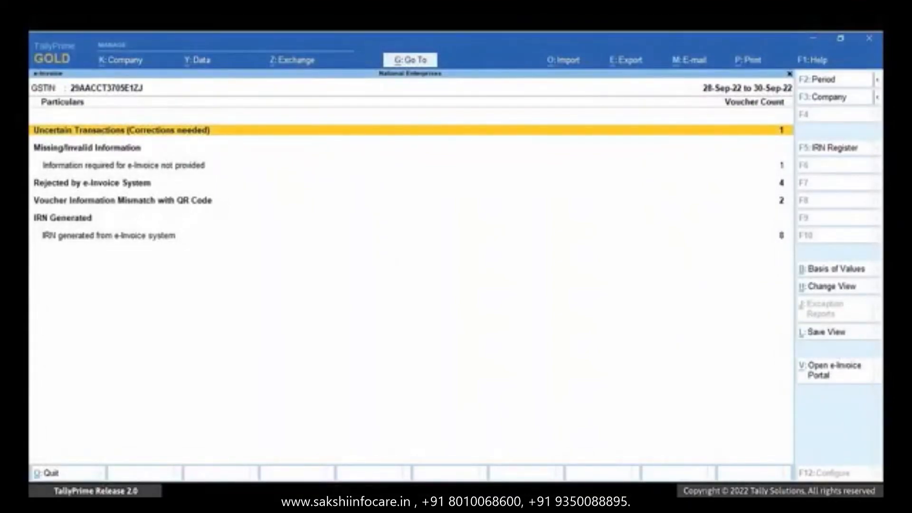
pyautogui.press('Down')
pyautogui.press('Down')
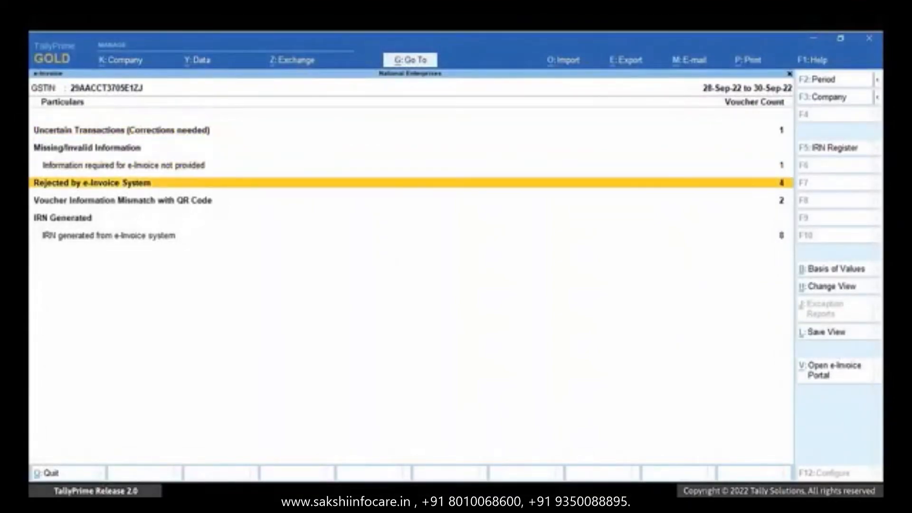
# - Open the Rejected by e-Invoice System register and select voucher 110, rejected for a future date
pyautogui.press('Return')
pyautogui.press('Down')
pyautogui.press('Down')
pyautogui.press('Down')
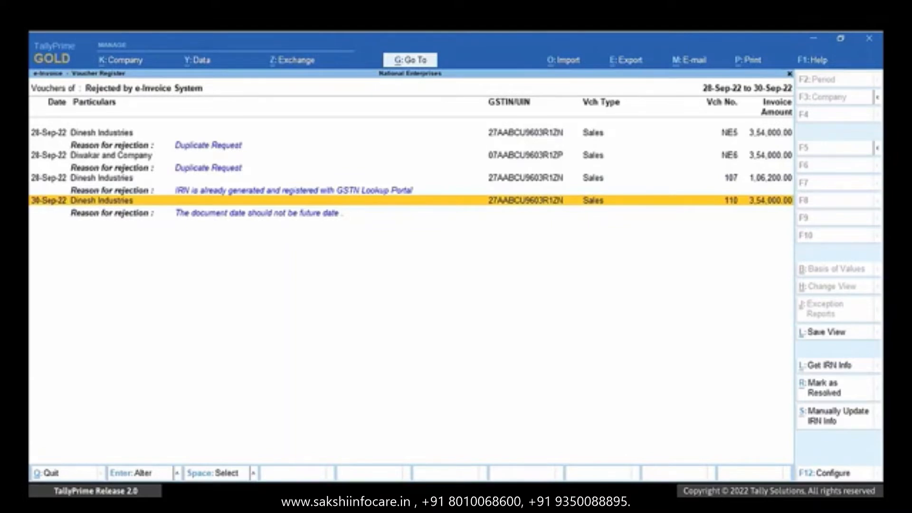
# - Redate Dinesh Industries voucher 110 to 29-Sep-22, save it and resend it for e-invoice generation
pyautogui.press('Return')
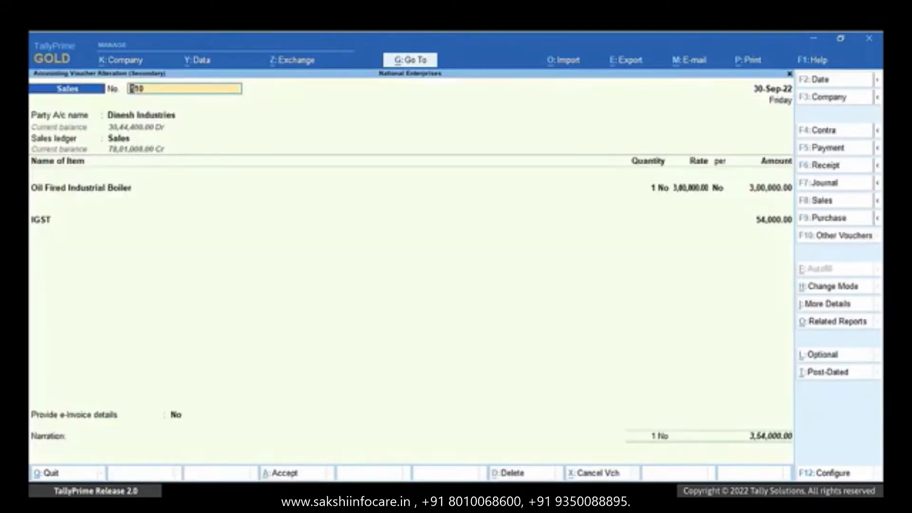
pyautogui.press('F2')
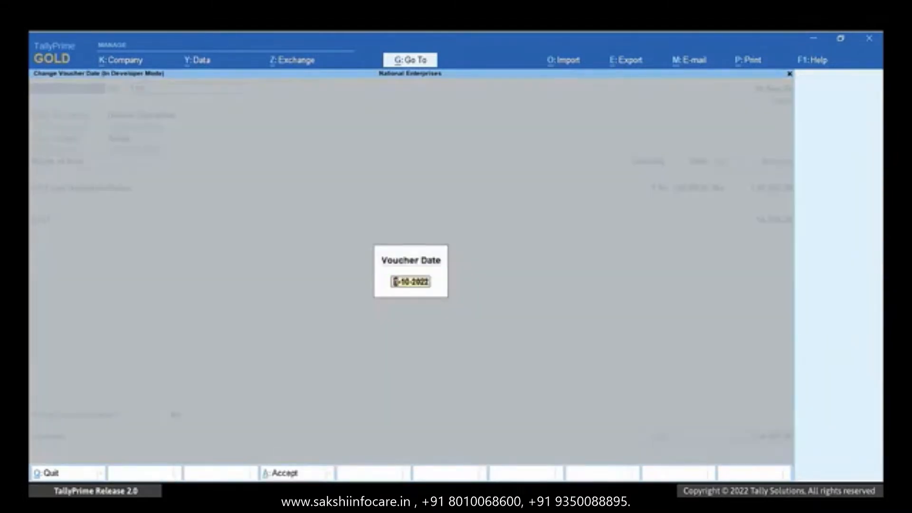
pyautogui.write('29-9')
pyautogui.press('Return')
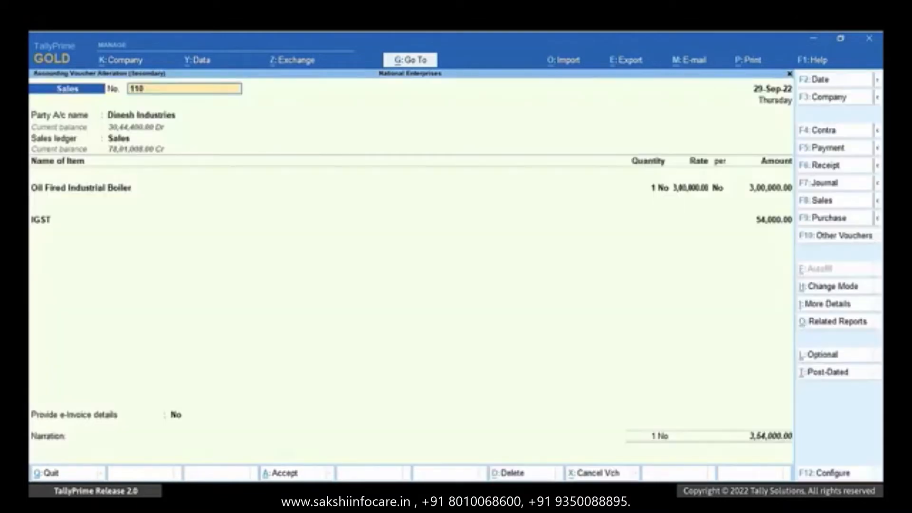
pyautogui.hotkey('ctrl', 'a')
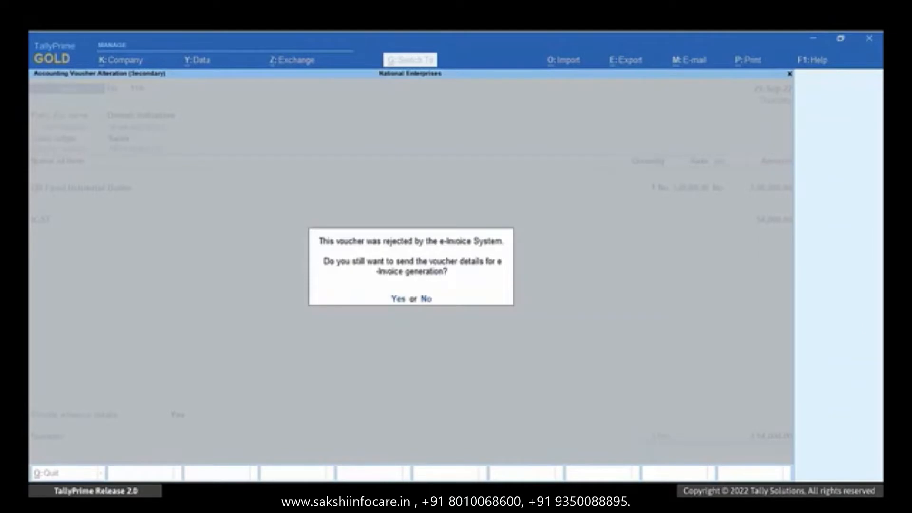
pyautogui.press('y')
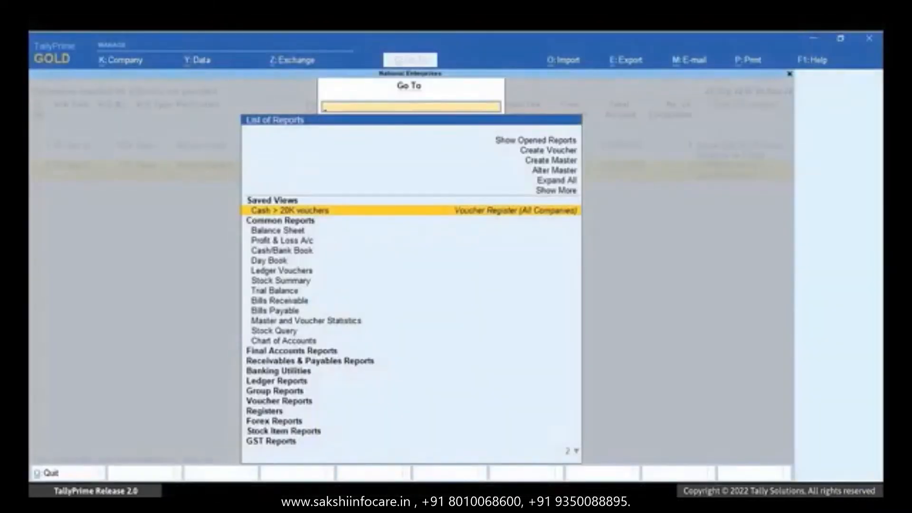
# - Alter the Astra Industries ledger to hold the corrected GSTIN/UIN and save it
pyautogui.press('Up')
pyautogui.press('Up')
pyautogui.press('Up')
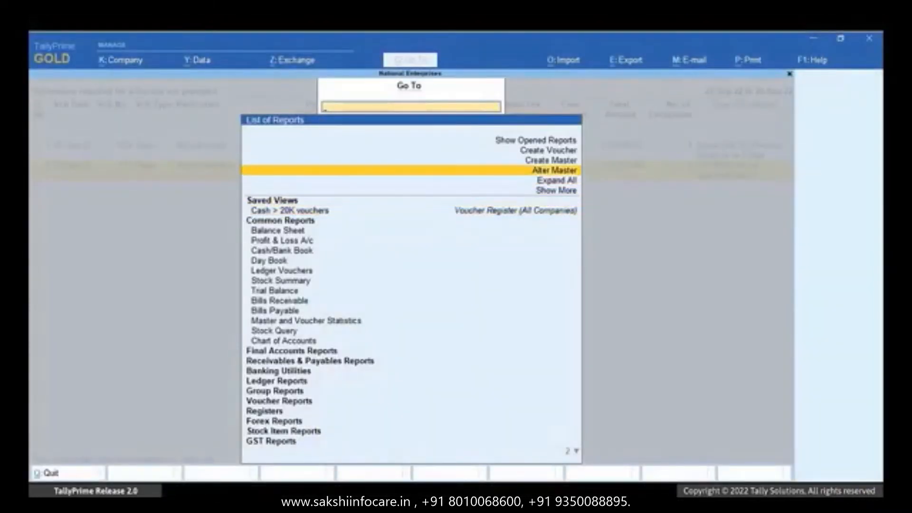
pyautogui.press('Return')
pyautogui.press('Down')
pyautogui.press('Return')
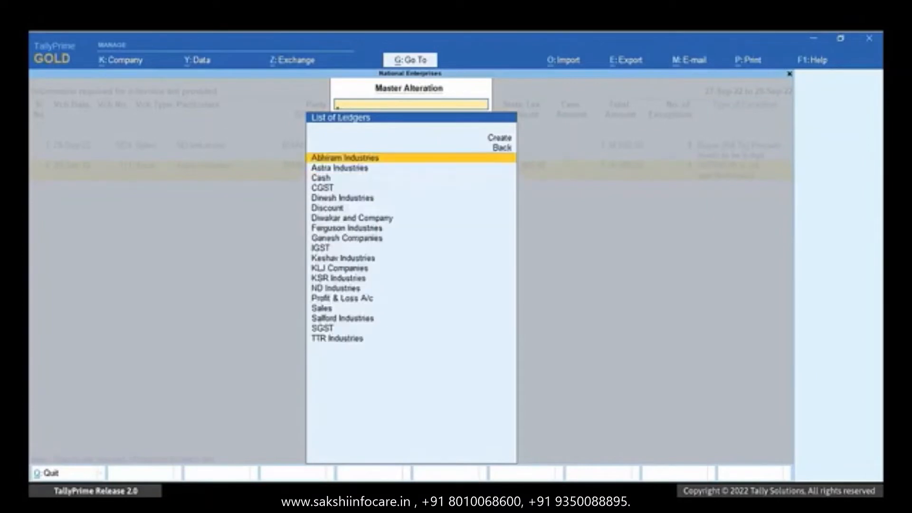
pyautogui.press('Down')
pyautogui.press('Return')
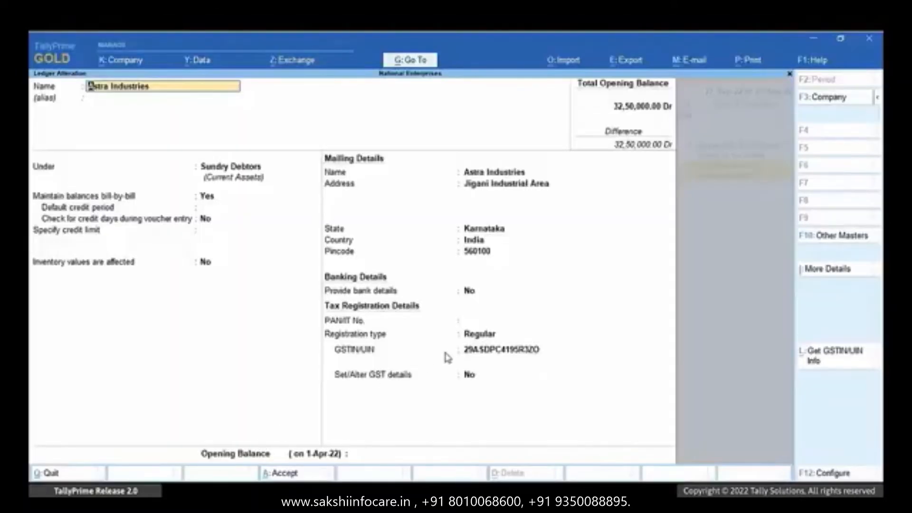
pyautogui.click(482, 352)
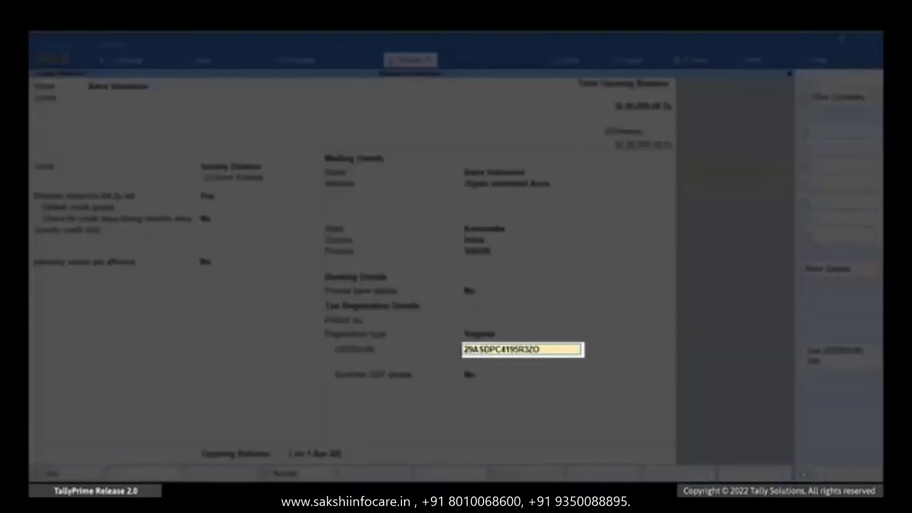
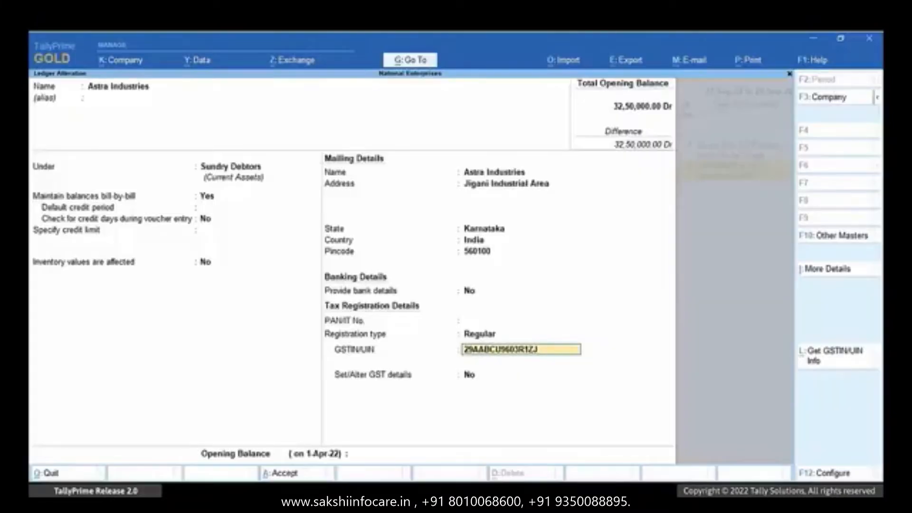
pyautogui.hotkey('ctrl', 'a')
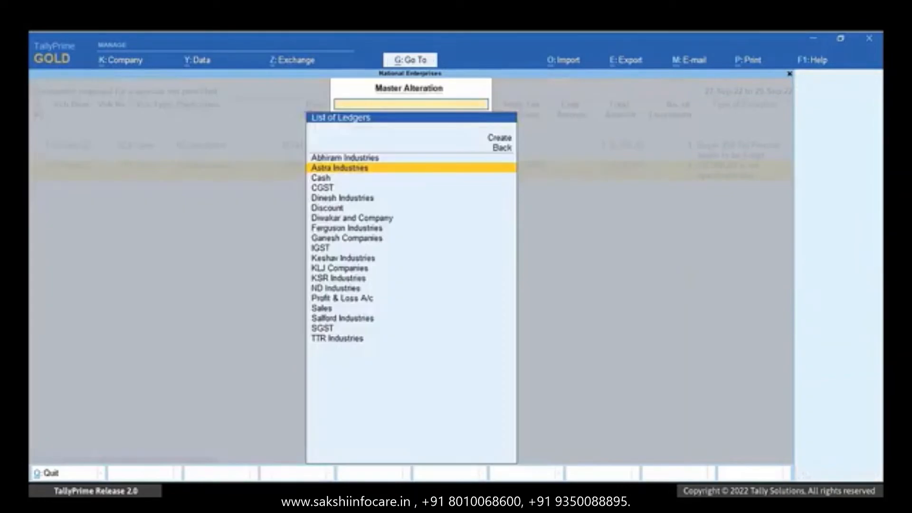
# - Refresh voucher 111's party details with Astra Industries' new GSTIN, save it and generate the e-invoice
pyautogui.press('Escape')
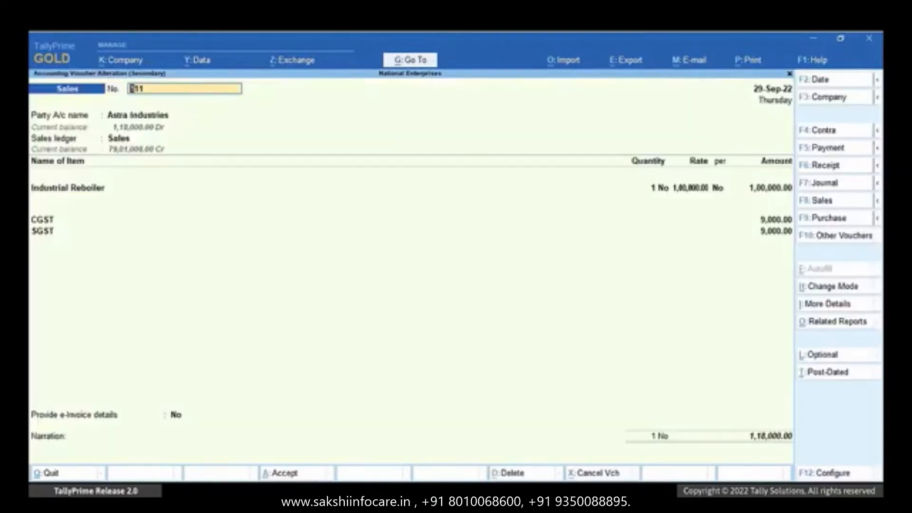
pyautogui.press('Return')
pyautogui.press('Return')
pyautogui.press('Return')
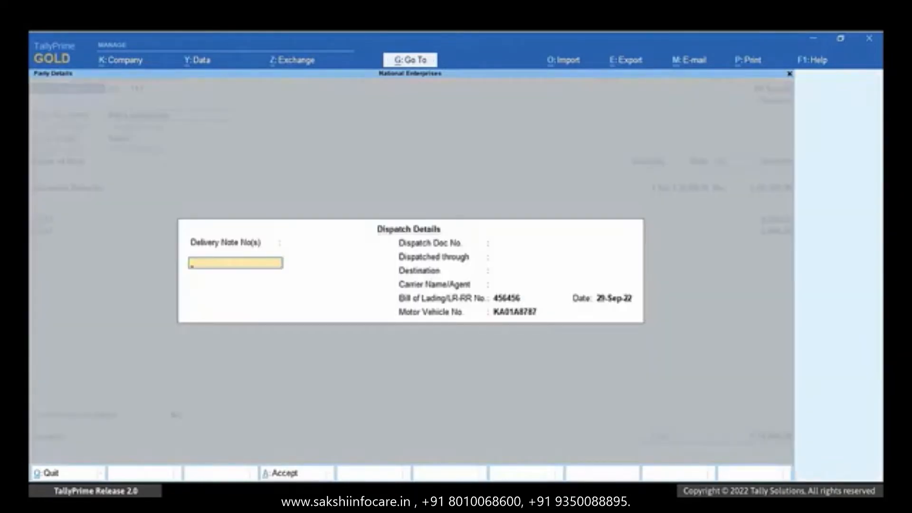
pyautogui.hotkey('ctrl', 'a')
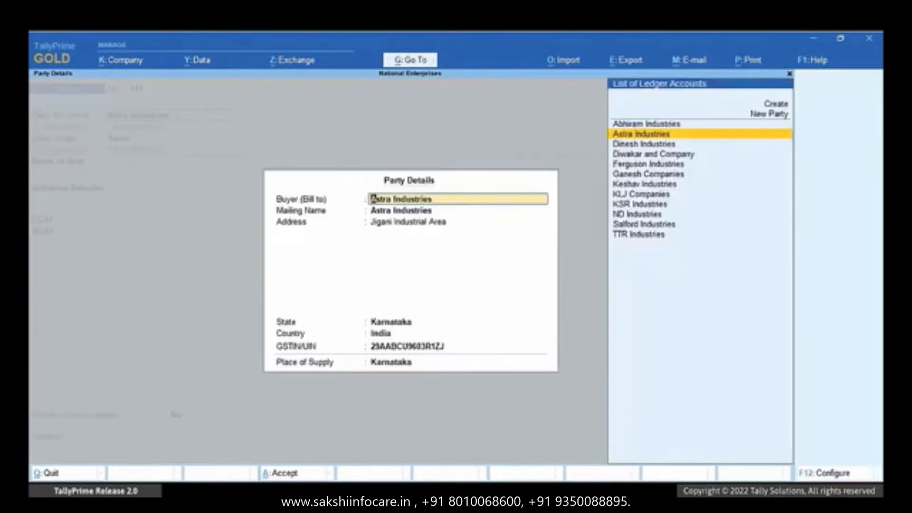
pyautogui.press('Return')
pyautogui.press('Return')
pyautogui.press('Return')
pyautogui.press('Return')
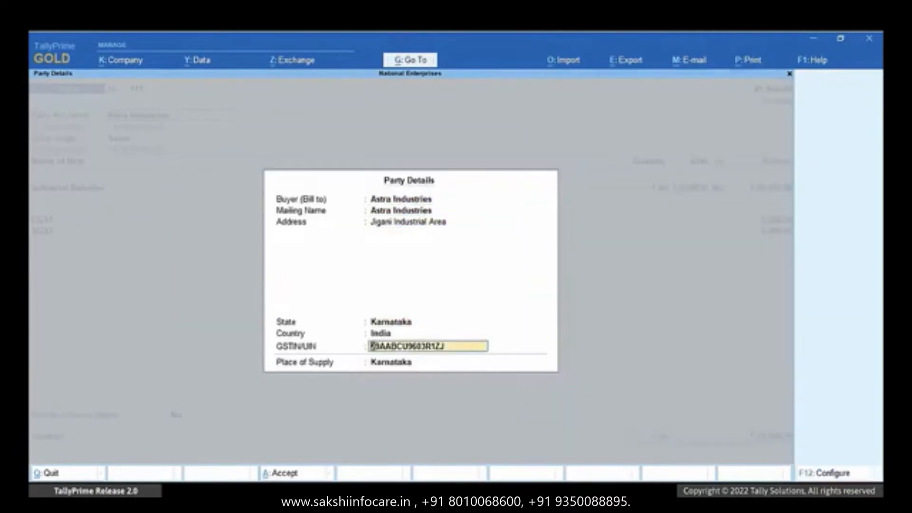
pyautogui.press('Return')
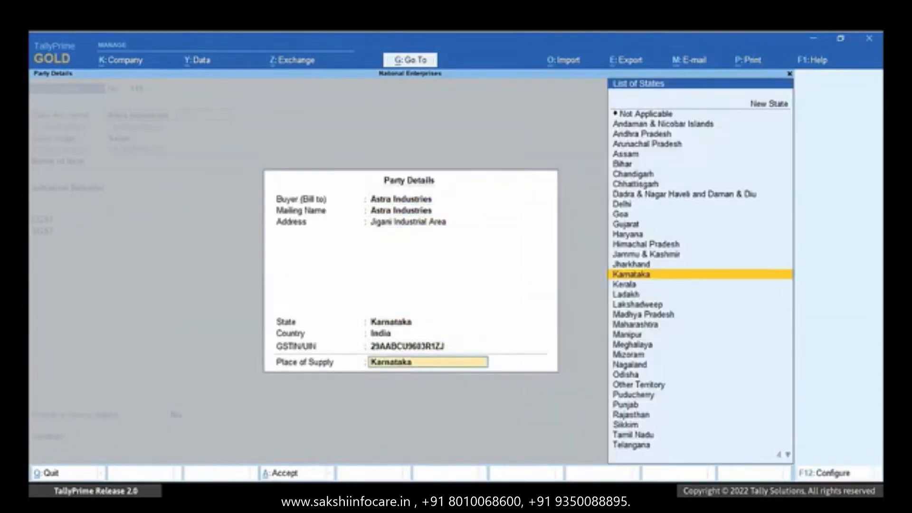
pyautogui.press('Return')
pyautogui.press('Return')
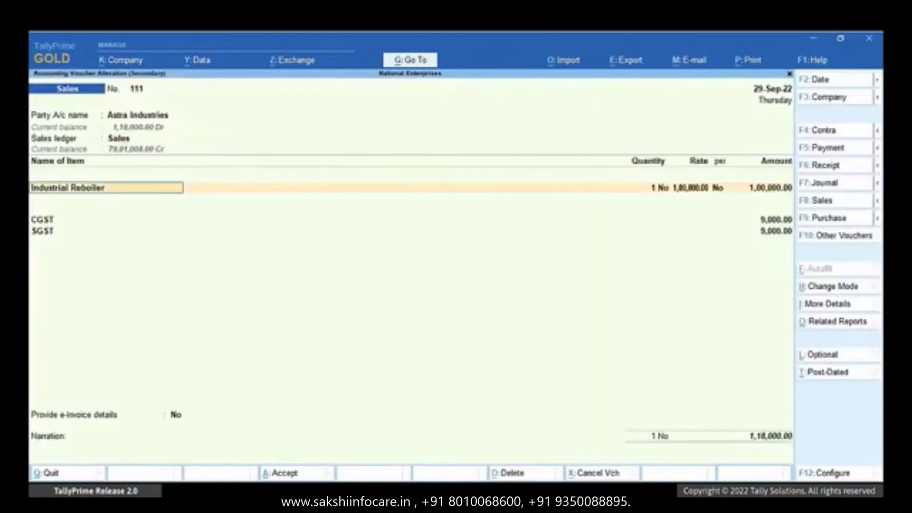
pyautogui.press('ctrl')
pyautogui.hotkey('ctrl', 'a')
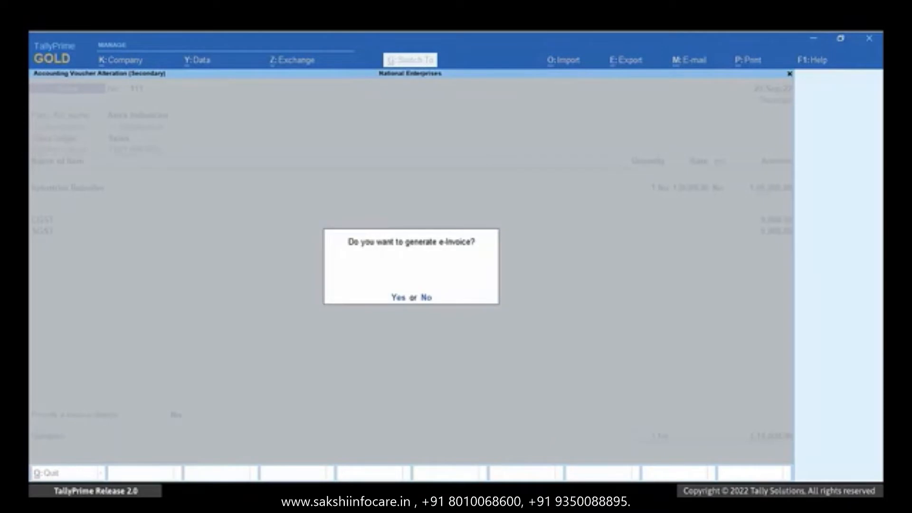
pyautogui.press('y')
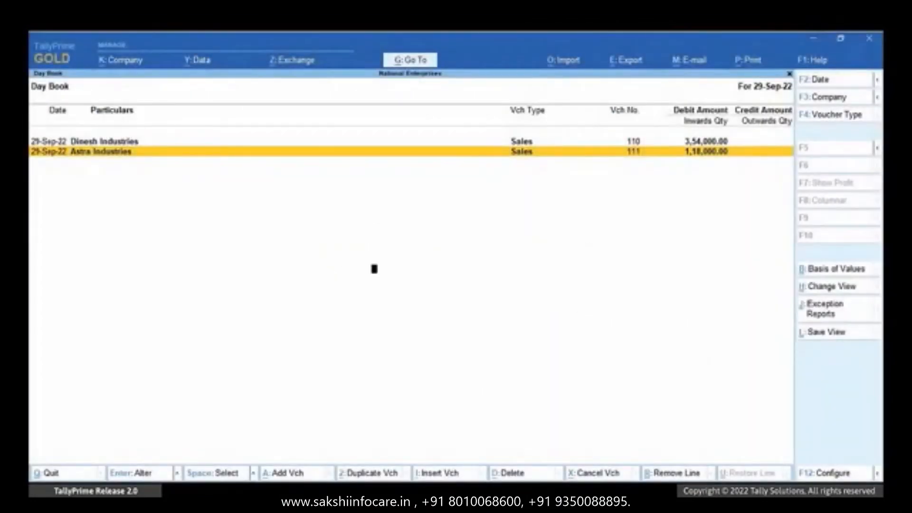
# - Open Company Features (F11) and go into the GST details under Enable GST
pyautogui.press('F11')
pyautogui.press('Return')
pyautogui.press('Return')
pyautogui.press('Return')
pyautogui.press('Return')
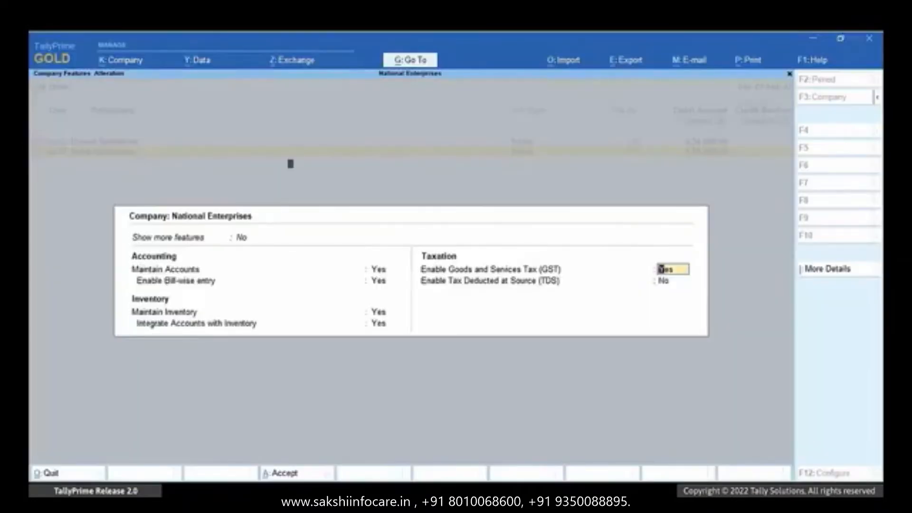
pyautogui.press('Return')
pyautogui.press('Return')
pyautogui.press('Return')
pyautogui.press('Return')
pyautogui.press('Return')
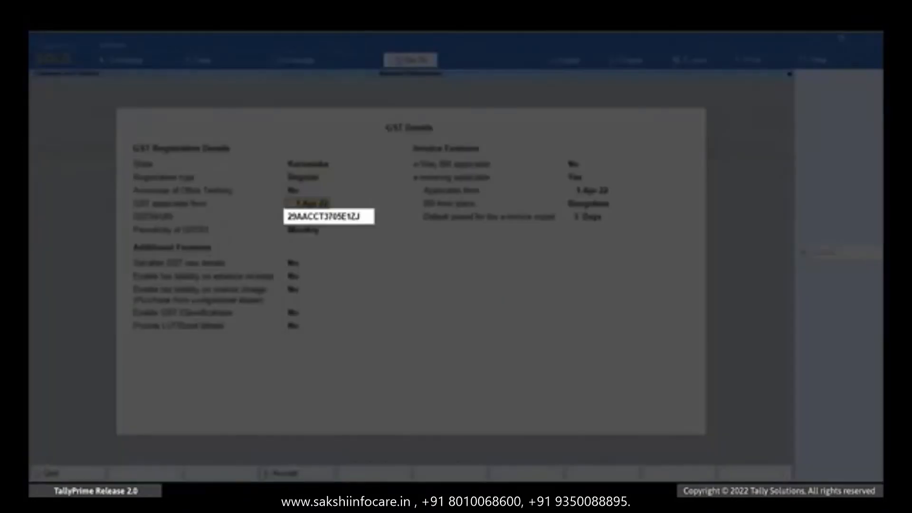
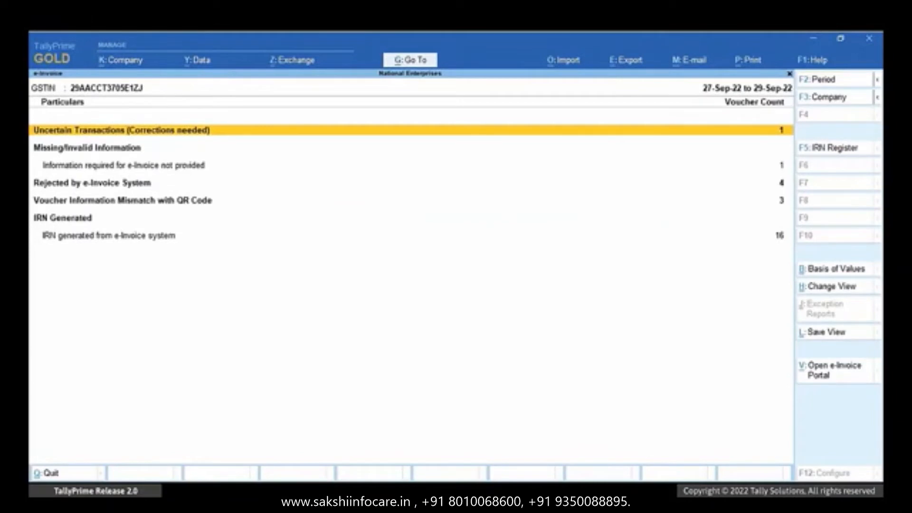
# - Open the Rejected by e-Invoice System register and check each voucher's rejection reason
pyautogui.press('Return')
pyautogui.press('Down')
pyautogui.press('Down')
pyautogui.press('Down')
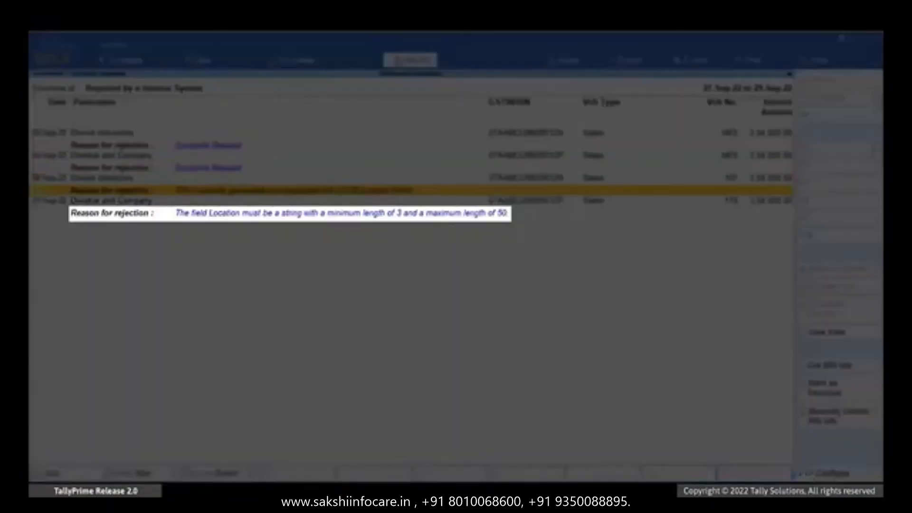
pyautogui.press('Down')
# - Open Diwakar and Company's voucher 119 and set Provide e-Invoice details to Yes
pyautogui.press('Return')
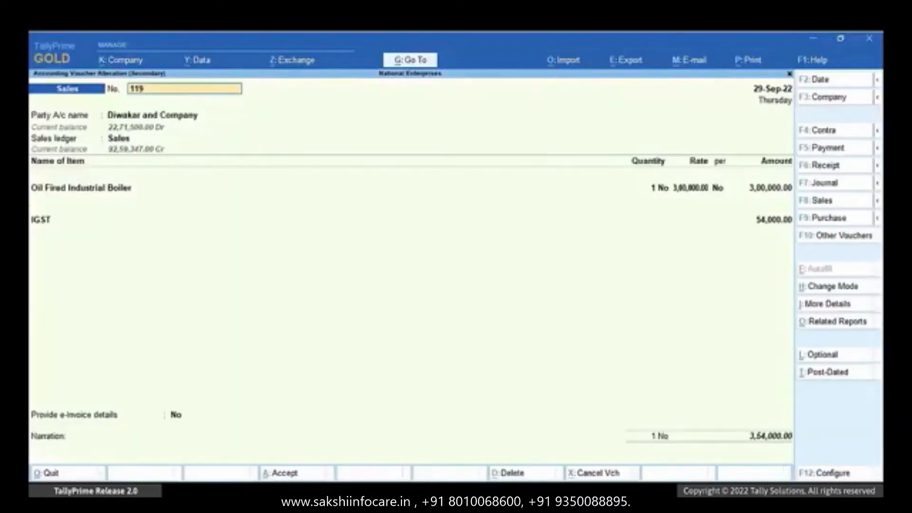
pyautogui.click(185, 414)
pyautogui.press('Down')
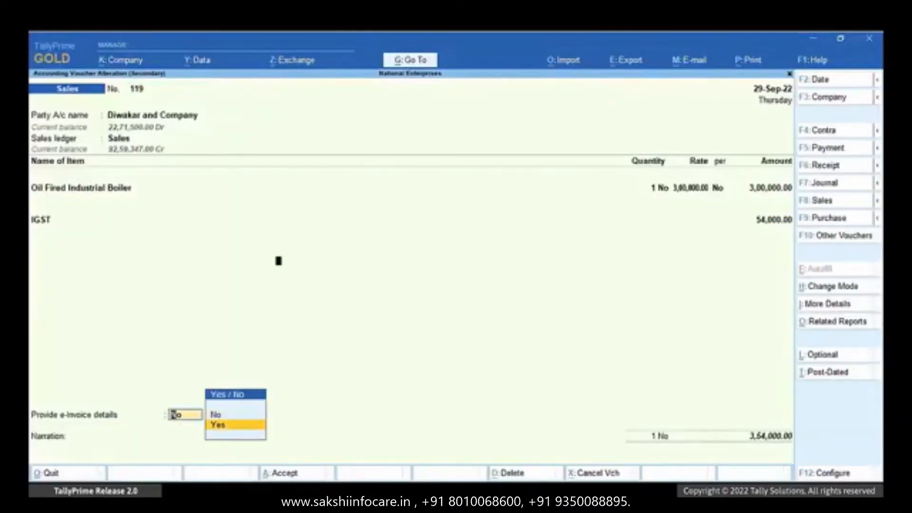
pyautogui.press('Return')
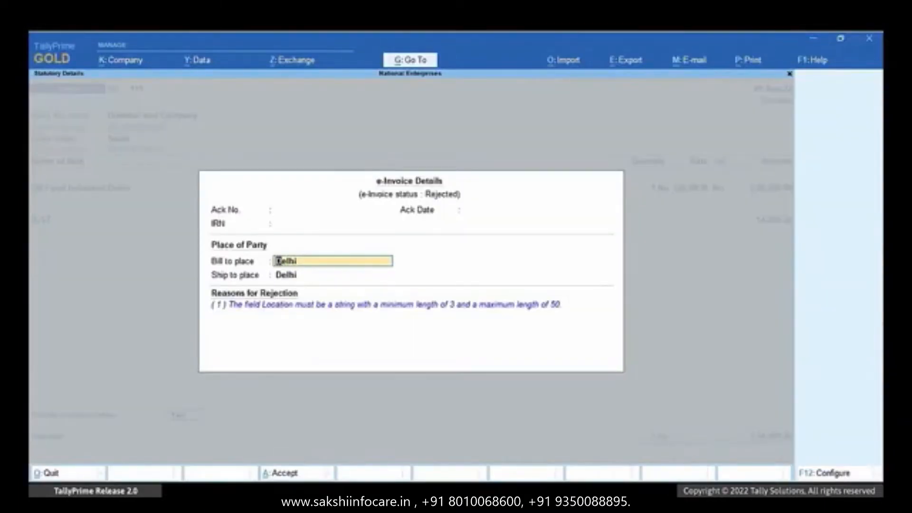
# - Enable Dispatch From details in the e-invoice details and accept them
pyautogui.press('F12')
pyautogui.press('y')
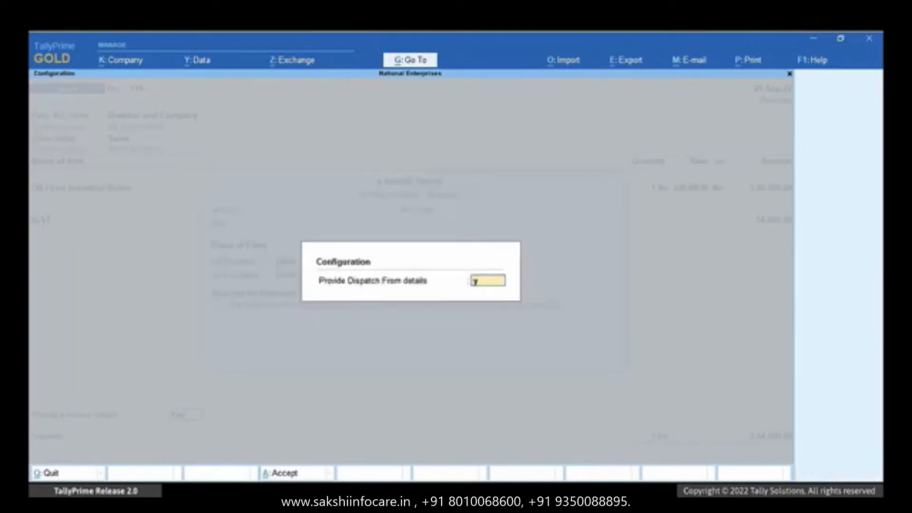
pyautogui.press('Return')
pyautogui.press('Return')
pyautogui.press('Return')
pyautogui.press('Return')
pyautogui.press('Return')
pyautogui.press('Return')
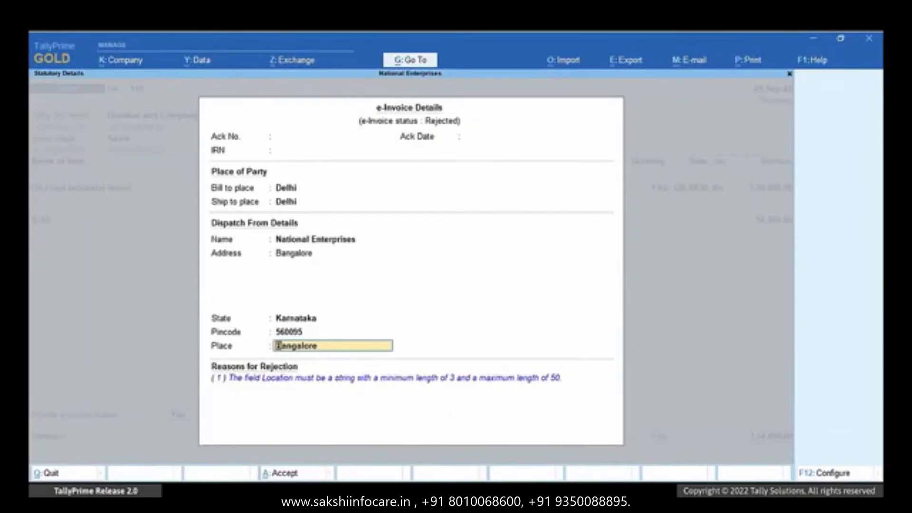
pyautogui.press('ctrl')
pyautogui.hotkey('ctrl', 'a')
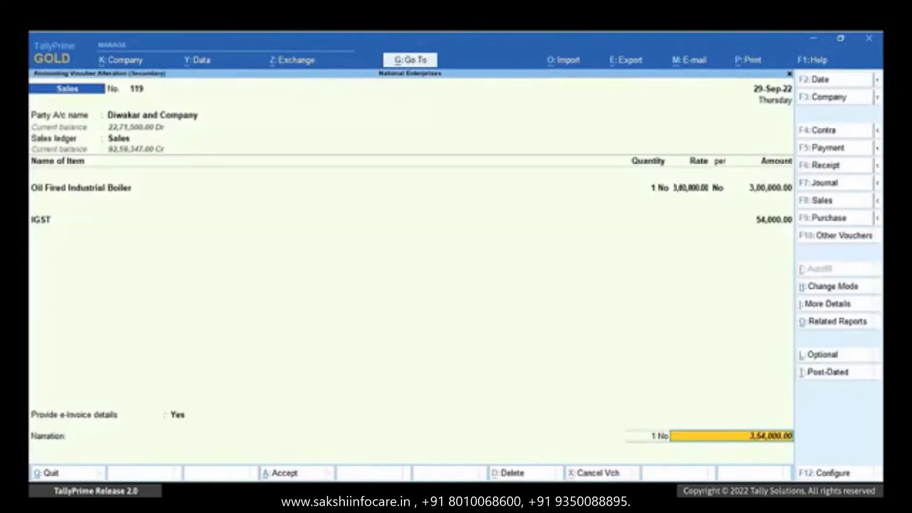
pyautogui.press('ctrl')
# - Accept voucher 119 and resend it for e-invoice generation
pyautogui.hotkey('ctrl', 'a')
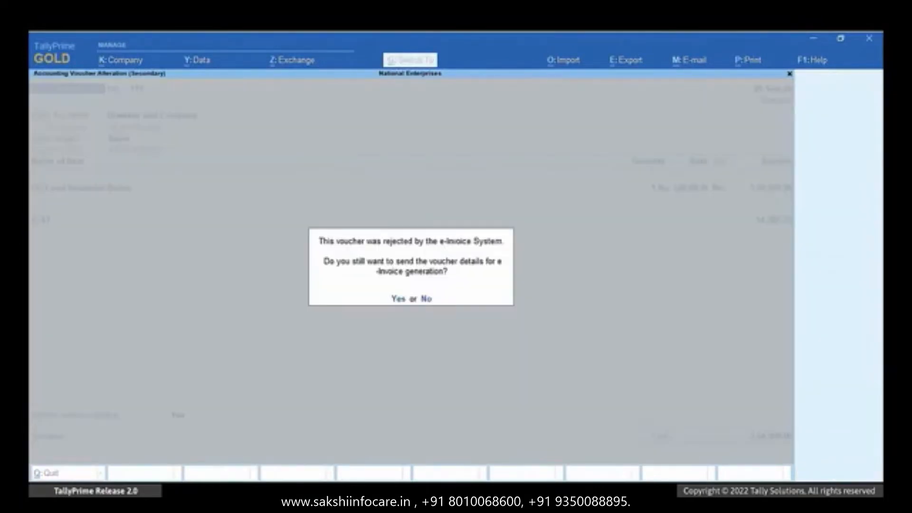
pyautogui.press('y')
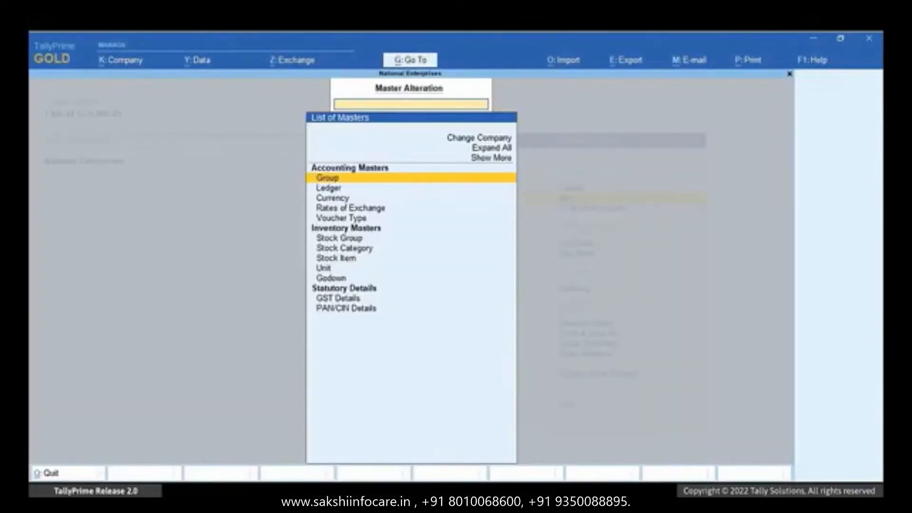
# - Open stock item Steel Electric Hot Industrial Boiler for alteration
pyautogui.press('Down')
pyautogui.press('Down')
pyautogui.press('Down')
pyautogui.press('Down')
pyautogui.press('Down')
pyautogui.press('Down')
pyautogui.press('Down')
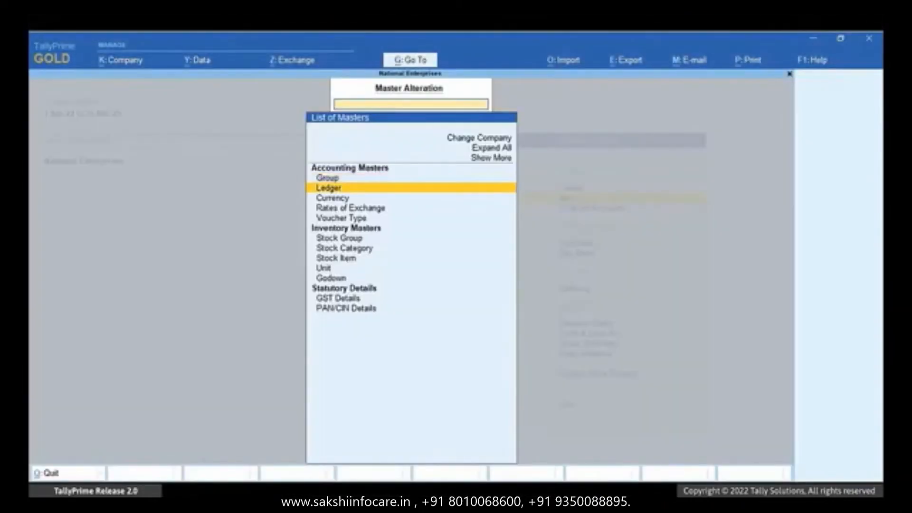
pyautogui.press('Return')
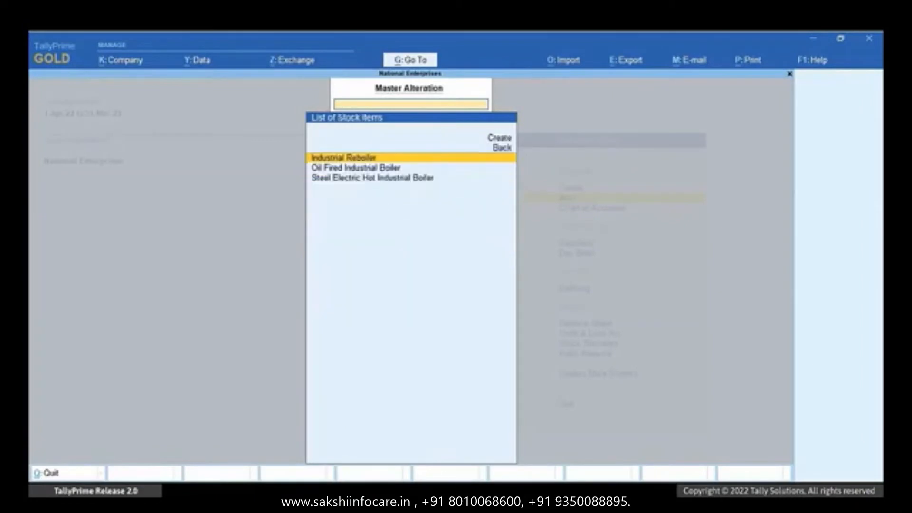
pyautogui.press('Down')
pyautogui.press('Down')
pyautogui.press('Return')
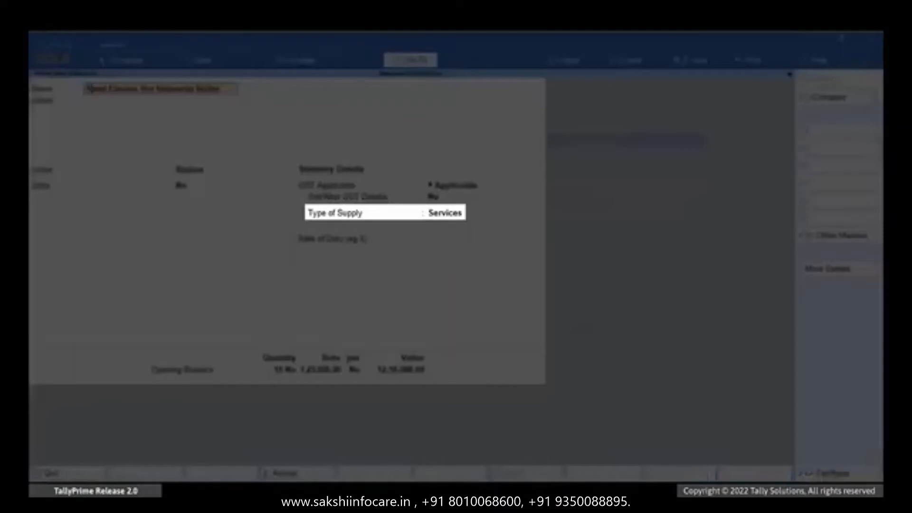
# - Enable its GST details, keep HSN 84031000, change Type of Supply from Services to Goods, and save
pyautogui.press('Return')
pyautogui.press('Return')
pyautogui.press('Return')
pyautogui.press('Return')
pyautogui.press('Return')
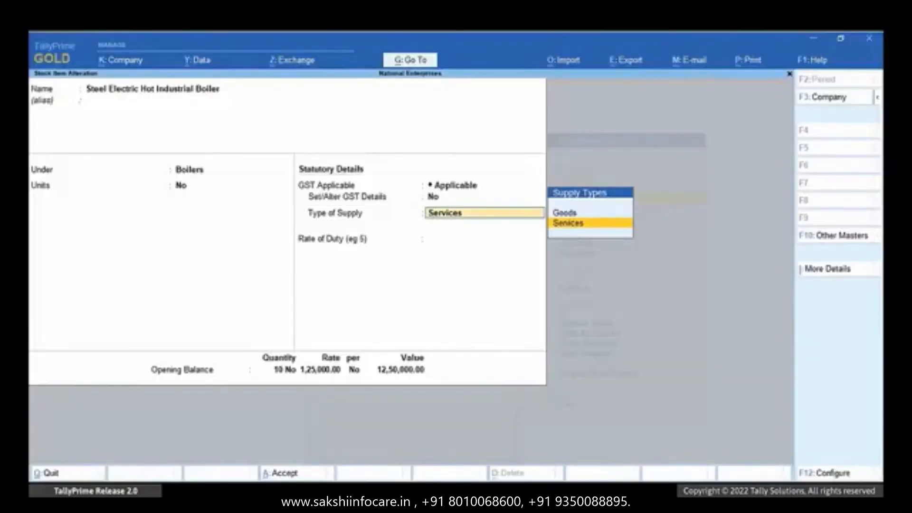
pyautogui.press('BackSpace')
pyautogui.write('y')
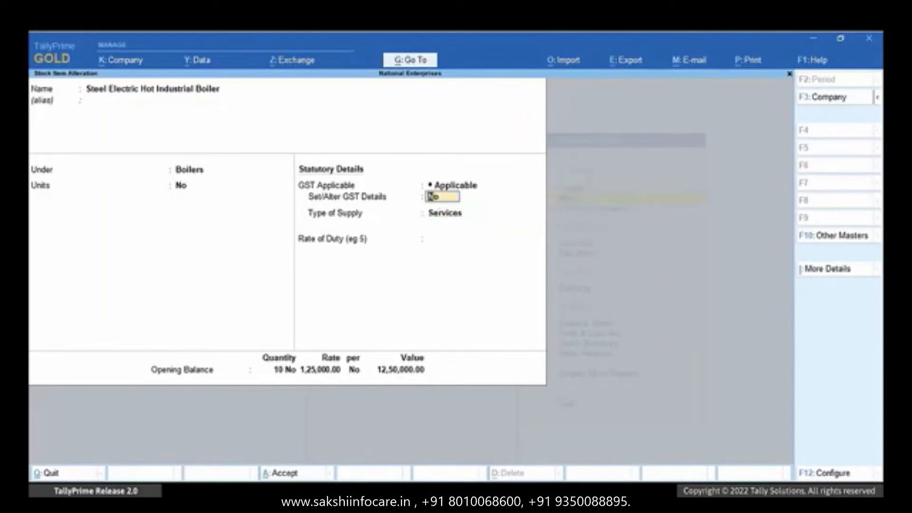
pyautogui.press('Return')
pyautogui.press('Return')
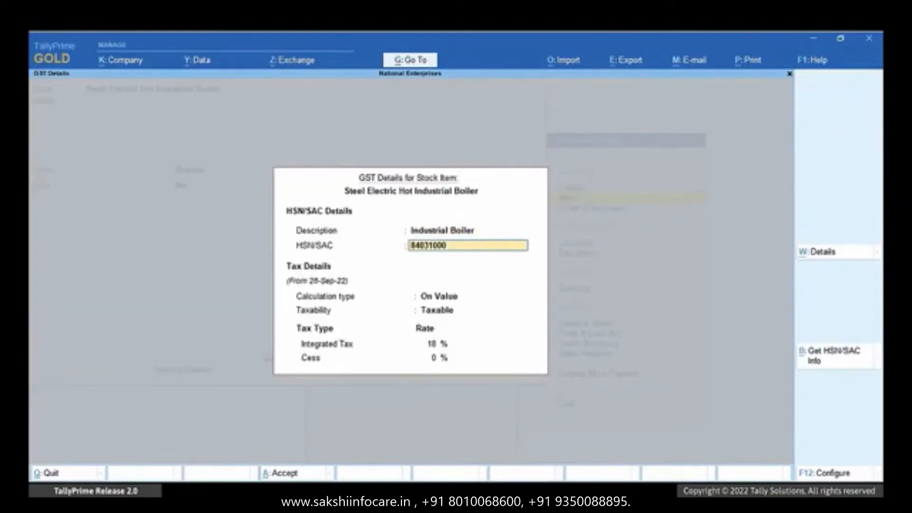
pyautogui.press('Return')
pyautogui.press('Return')
pyautogui.press('Return')
pyautogui.press('Return')
pyautogui.press('Return')
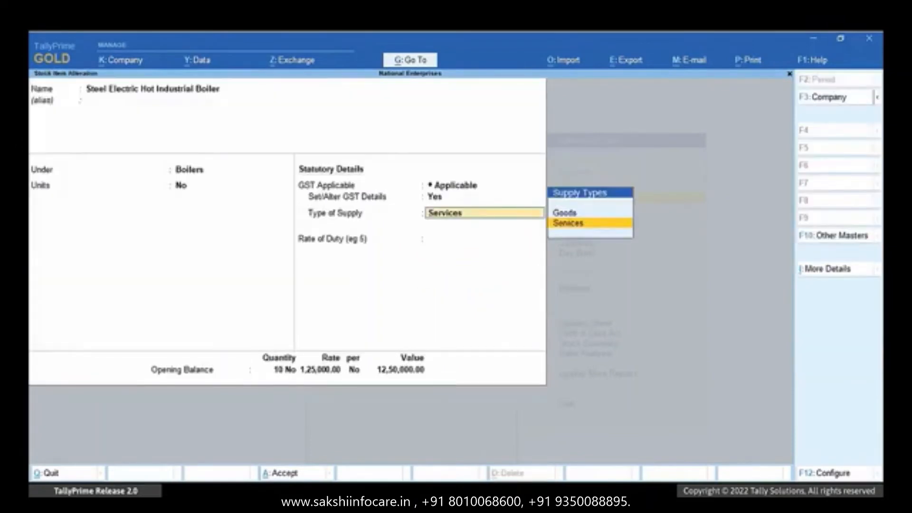
pyautogui.press('Up')
pyautogui.press('Return')
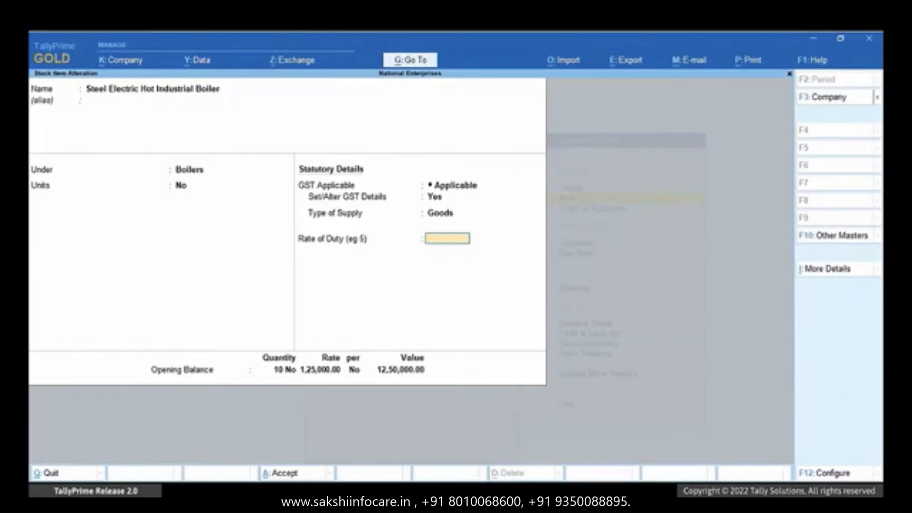
pyautogui.hotkey('ctrl', 'g')
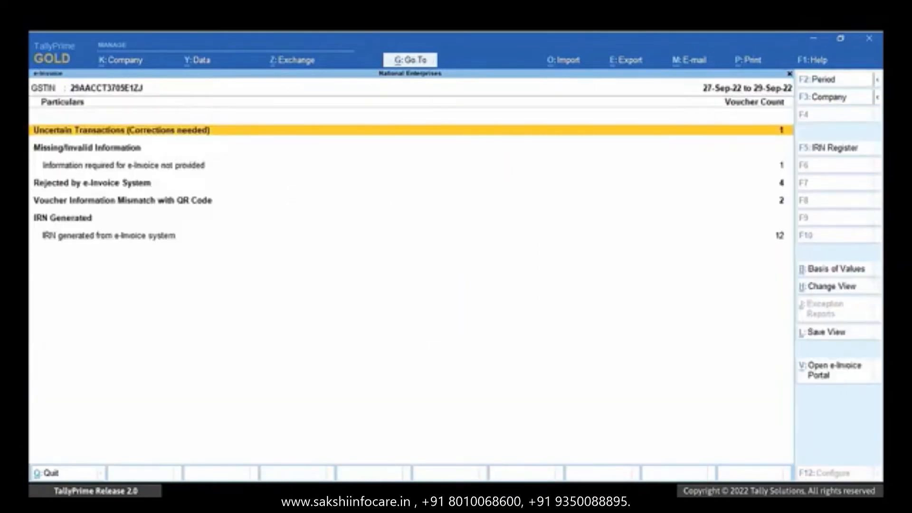
# - Resend Diwakar and Company's rejected voucher 114 for e-invoice generation and dismiss the success message
pyautogui.press('Down')
pyautogui.press('Down')
pyautogui.press('Return')
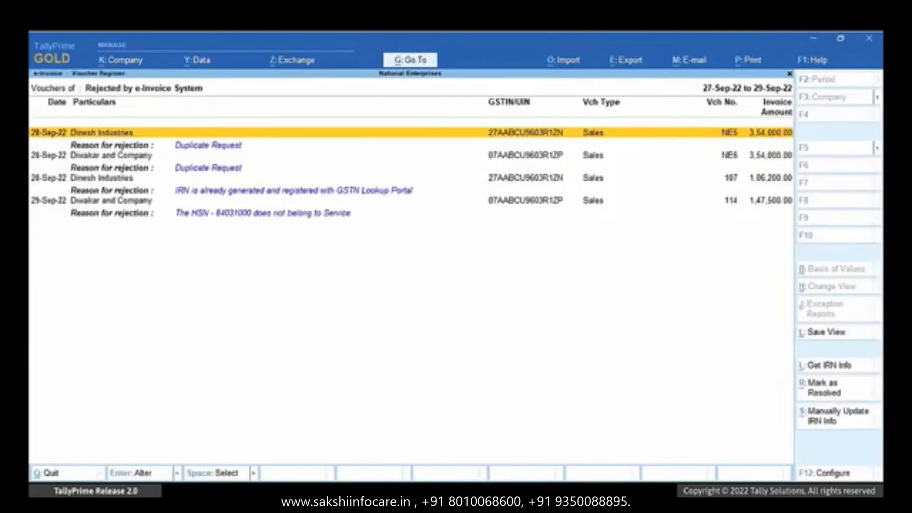
pyautogui.press('Down')
pyautogui.press('Down')
pyautogui.press('Down')
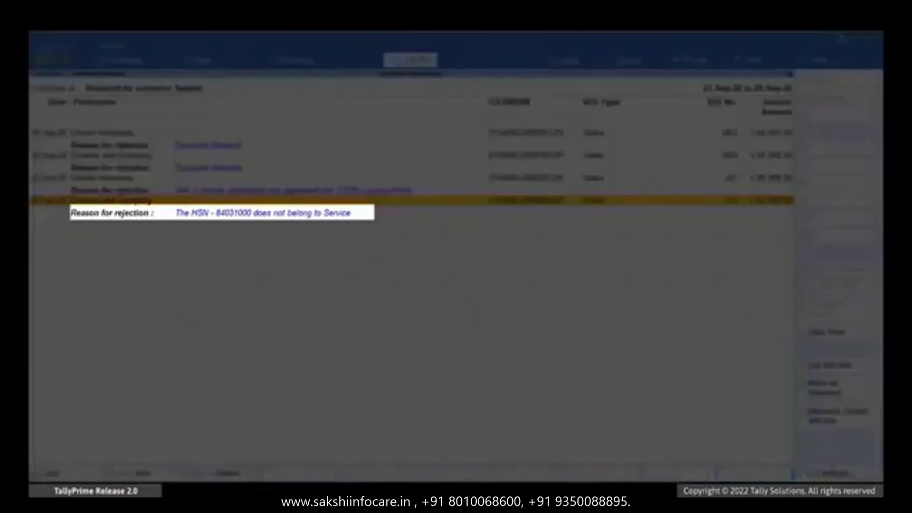
pyautogui.press('Return')
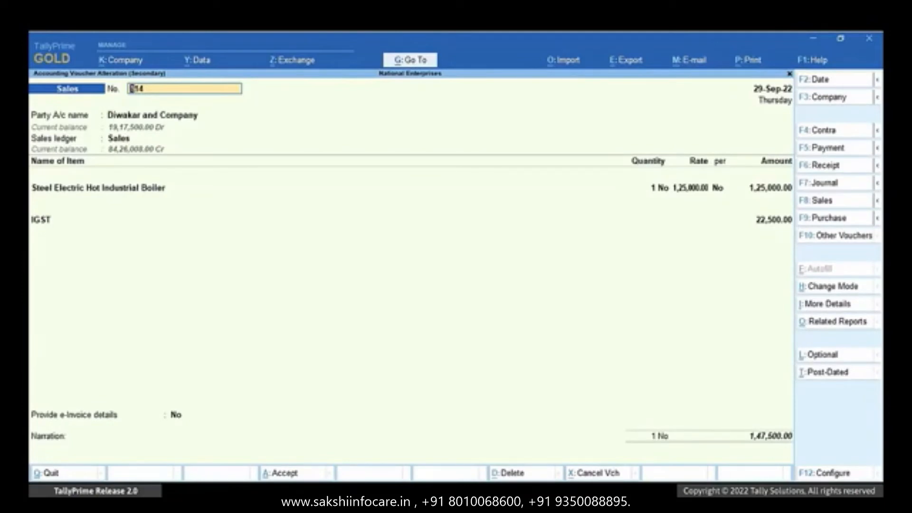
pyautogui.hotkey('ctrl', 'a')
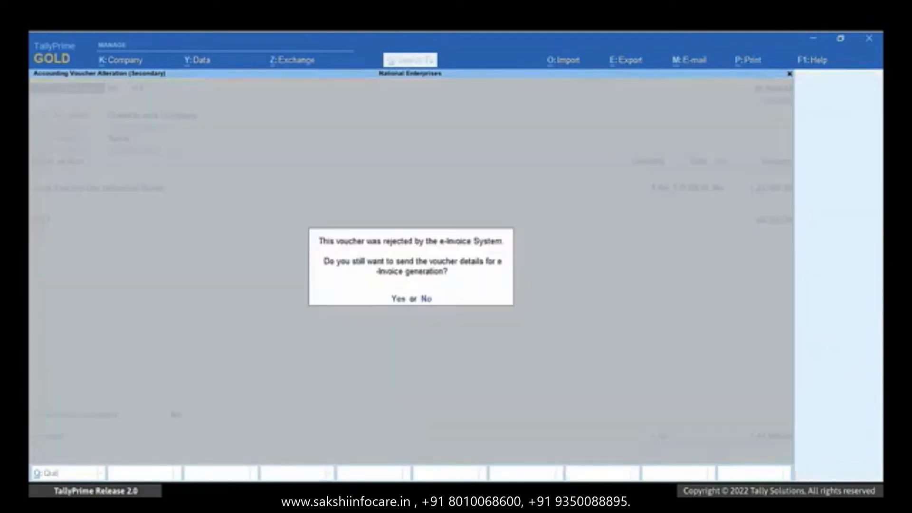
pyautogui.press('y')
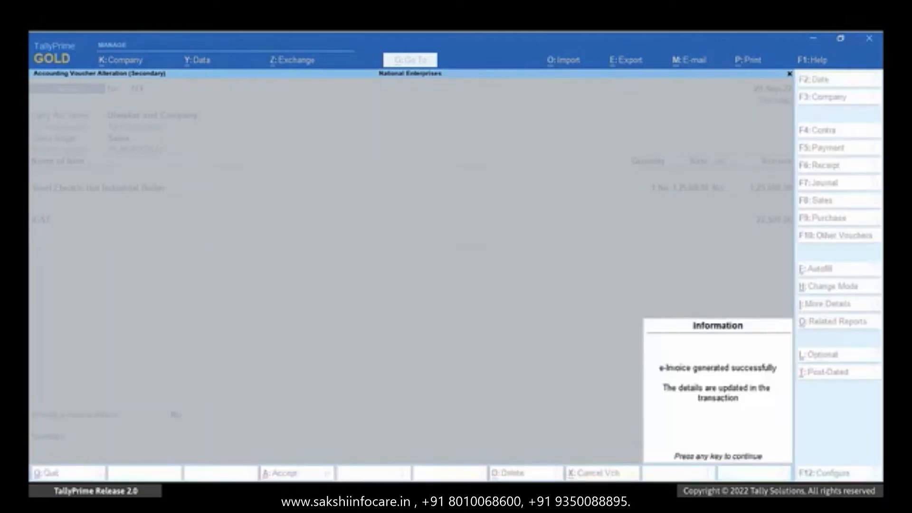
pyautogui.press('Return')
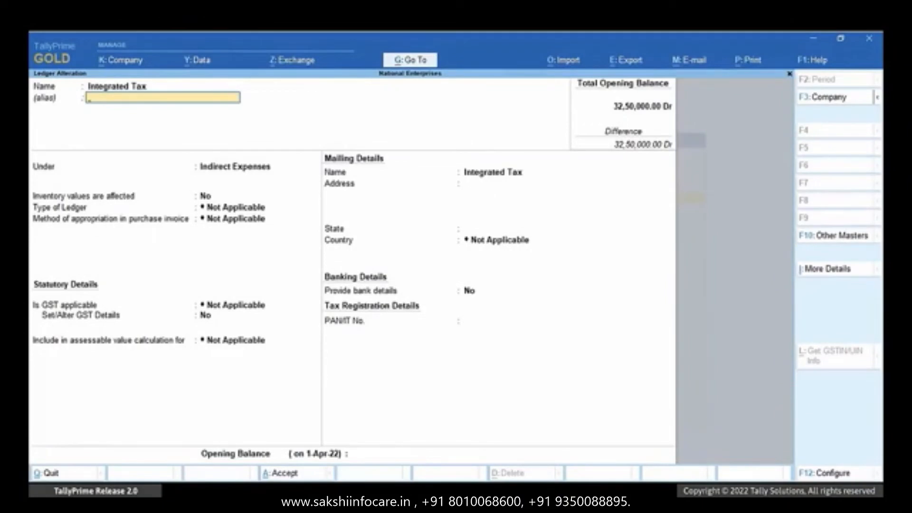
# - Step through the Integrated Tax ledger's Indirect Expenses group and Invoice Rounding type fields
pyautogui.press('Return')
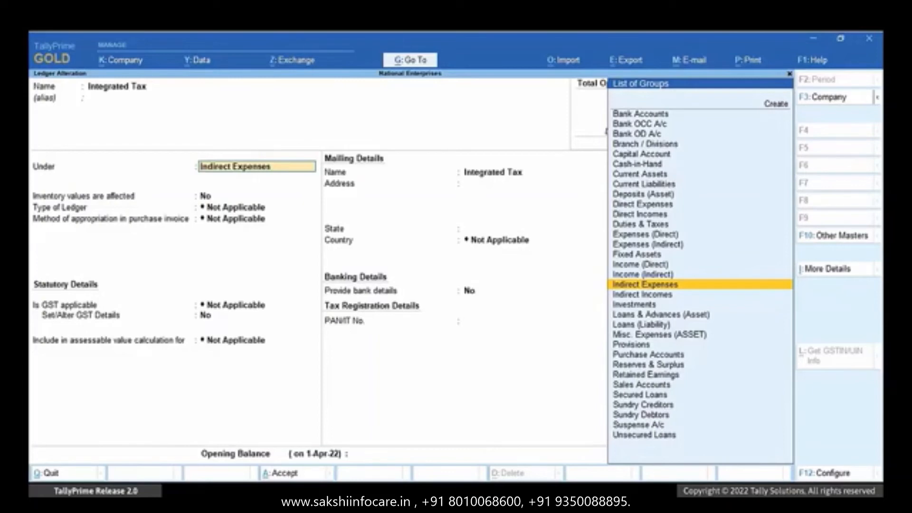
pyautogui.press('Return')
pyautogui.press('Return')
pyautogui.press('Down')
pyautogui.press('Down')
pyautogui.press('Return')
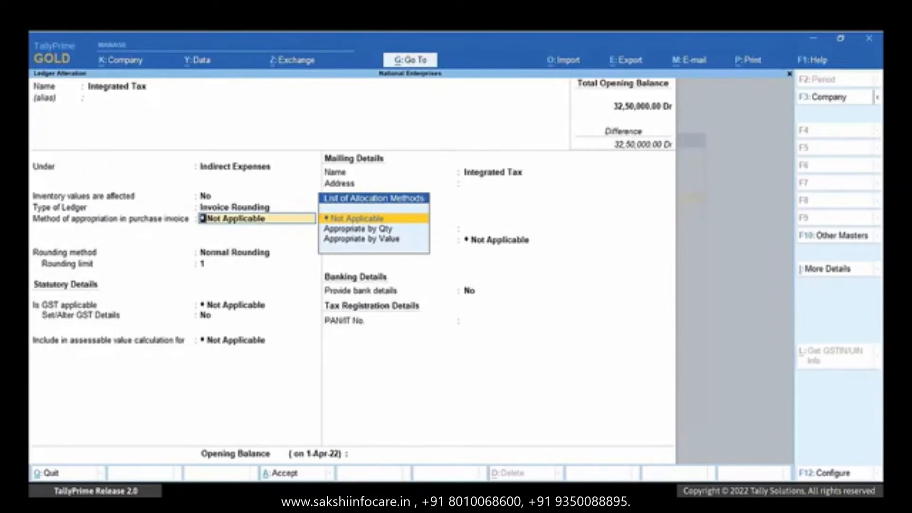
pyautogui.press('Return')
# - Move the Integrated Tax ledger under Duties & Taxes as a GST Integrated Tax ledger and save it
pyautogui.press('BackSpace')
pyautogui.press('BackSpace')
pyautogui.press('BackSpace')
pyautogui.press('BackSpace')
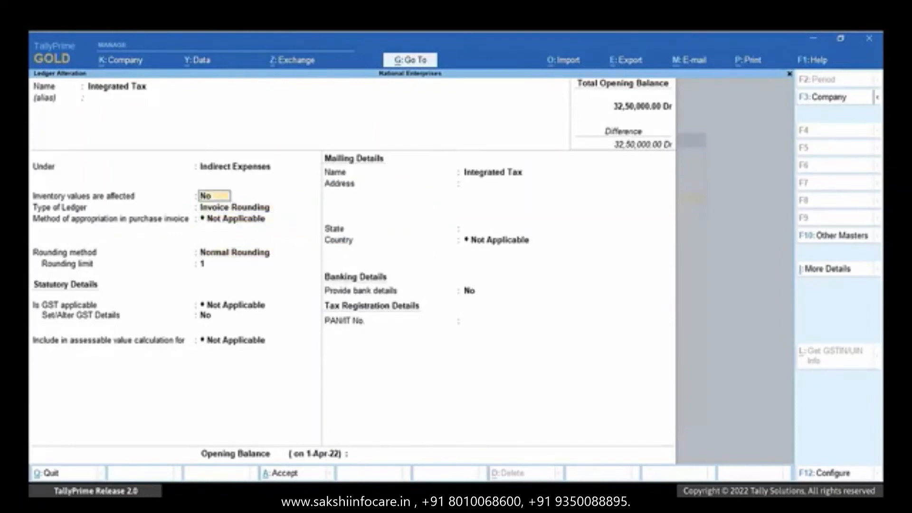
pyautogui.press('Up')
pyautogui.press('Up')
pyautogui.press('Up')
pyautogui.press('Up')
pyautogui.press('Up')
pyautogui.press('Up')
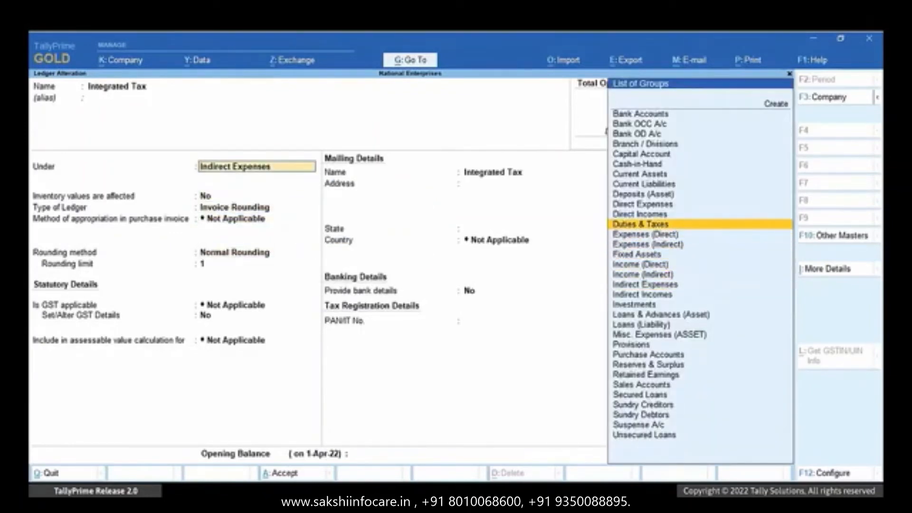
pyautogui.press('Return')
pyautogui.press('Up')
pyautogui.press('Return')
pyautogui.press('Return')
pyautogui.press('Return')
pyautogui.press('Return')
pyautogui.hotkey('ctrl', 'a')
pyautogui.press('Escape')
pyautogui.press('Escape')
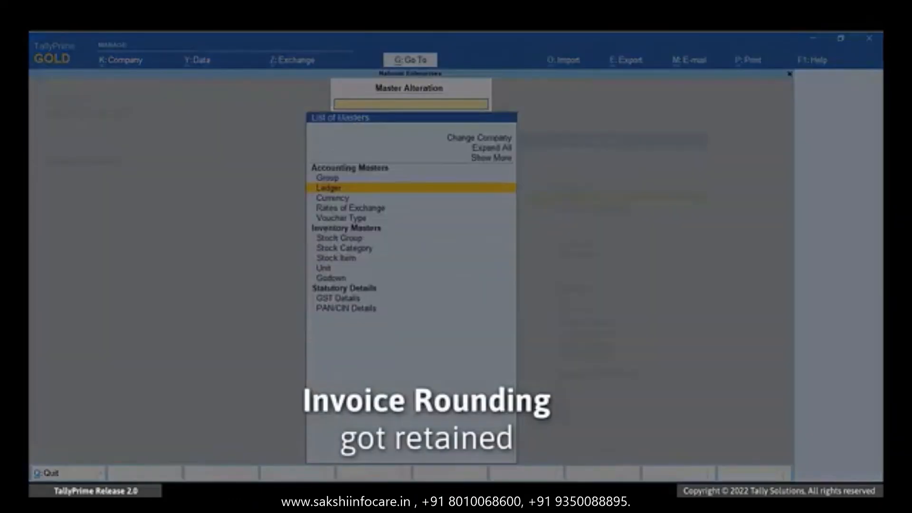
pyautogui.press('Down')
pyautogui.press('Down')
pyautogui.press('Down')
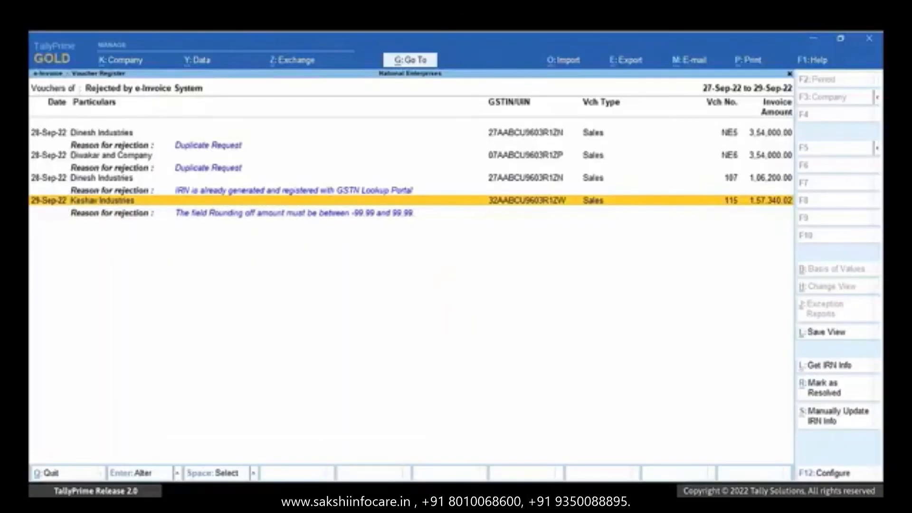
# - Reopen the Integrated Tax ledger for alteration via Go To > Alter Master > Ledger
pyautogui.hotkey('alt', 'g')
pyautogui.press('Up')
pyautogui.press('Up')
pyautogui.press('Up')
pyautogui.press('Return')
pyautogui.press('Down')
pyautogui.press('Return')
pyautogui.press('Down')
pyautogui.press('Down')
pyautogui.press('Down')
pyautogui.press('Down')
pyautogui.press('Down')
pyautogui.press('Down')
pyautogui.press('Down')
pyautogui.press('Down')
pyautogui.press('Down')
pyautogui.press('Down')
pyautogui.press('Return')
pyautogui.press('Return')
pyautogui.press('Return')
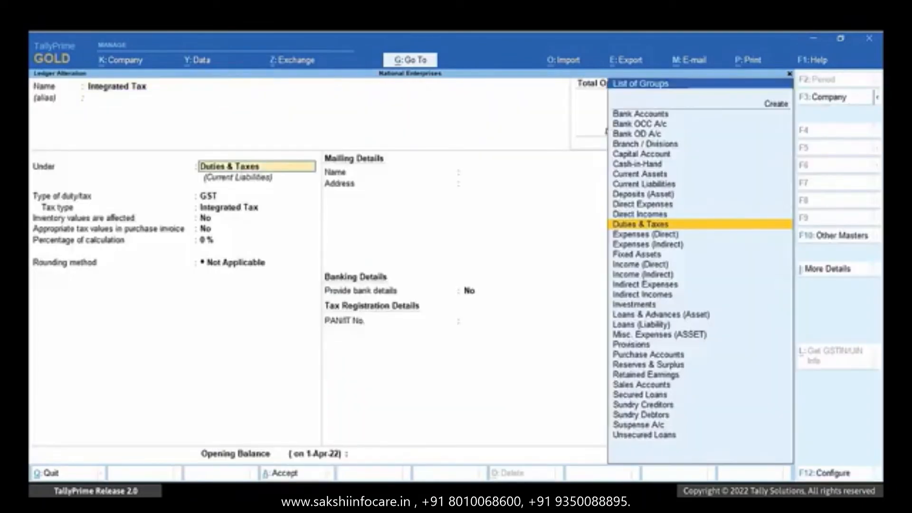
# - Set it under Indirect Expenses with type Not Applicable, then back under Duties & Taxes as GST Integrated Tax
pyautogui.press('Down')
pyautogui.press('Down')
pyautogui.press('Down')
pyautogui.press('Down')
pyautogui.press('Down')
pyautogui.press('Down')
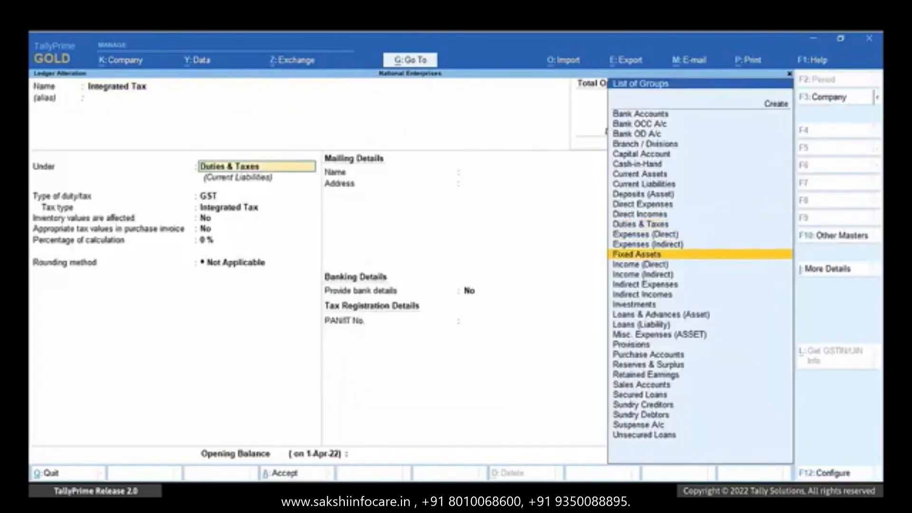
pyautogui.press('Return')
pyautogui.press('Return')
pyautogui.press('Up')
pyautogui.press('Up')
pyautogui.press('Return')
pyautogui.press('BackSpace')
pyautogui.press('BackSpace')
pyautogui.press('BackSpace')
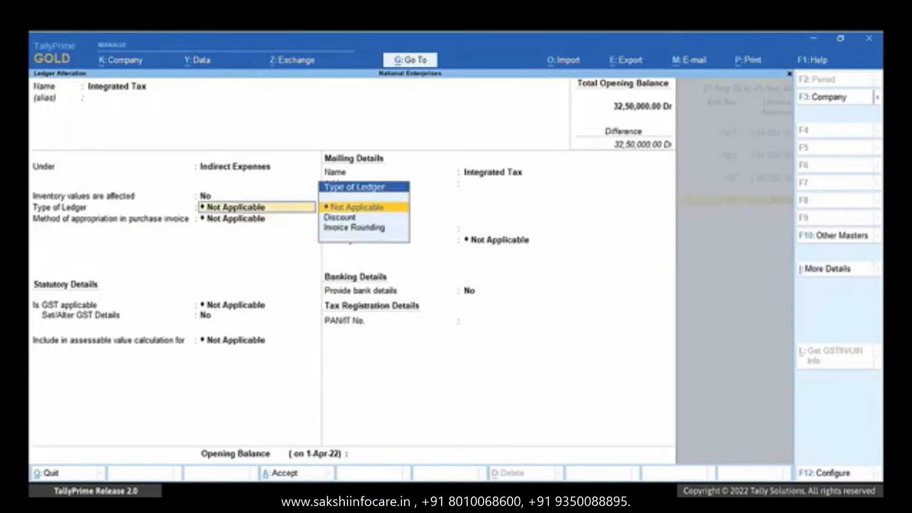
pyautogui.press('Up')
pyautogui.press('Up')
pyautogui.press('Up')
pyautogui.press('Up')
pyautogui.press('Up')
pyautogui.press('Up')
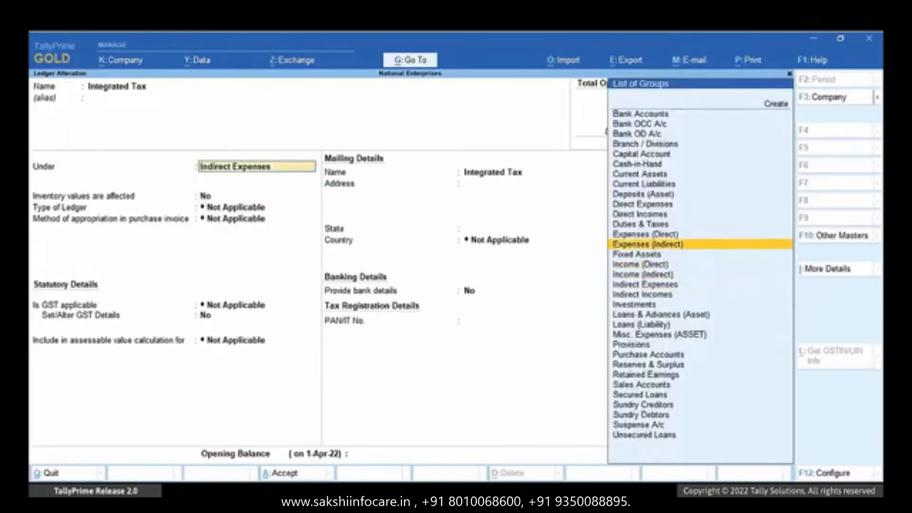
pyautogui.press('Return')
pyautogui.press('Up')
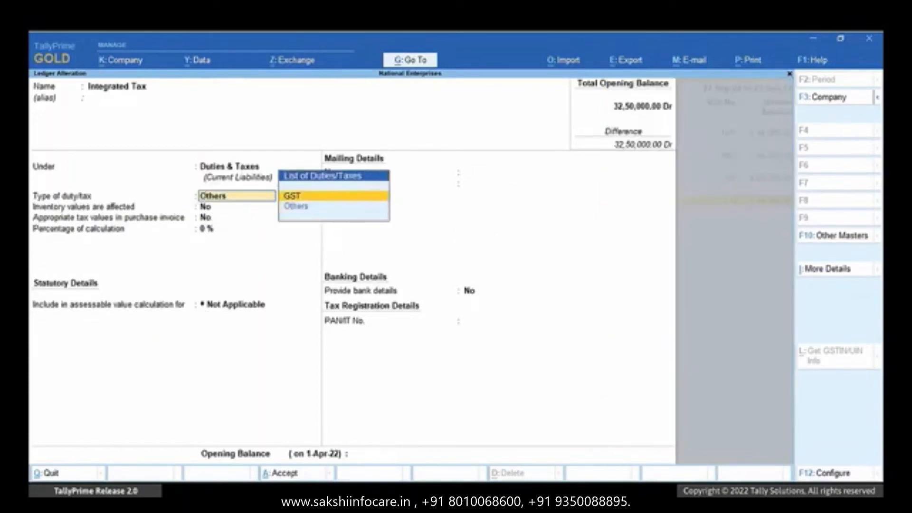
pyautogui.press('Return')
pyautogui.press('Return')
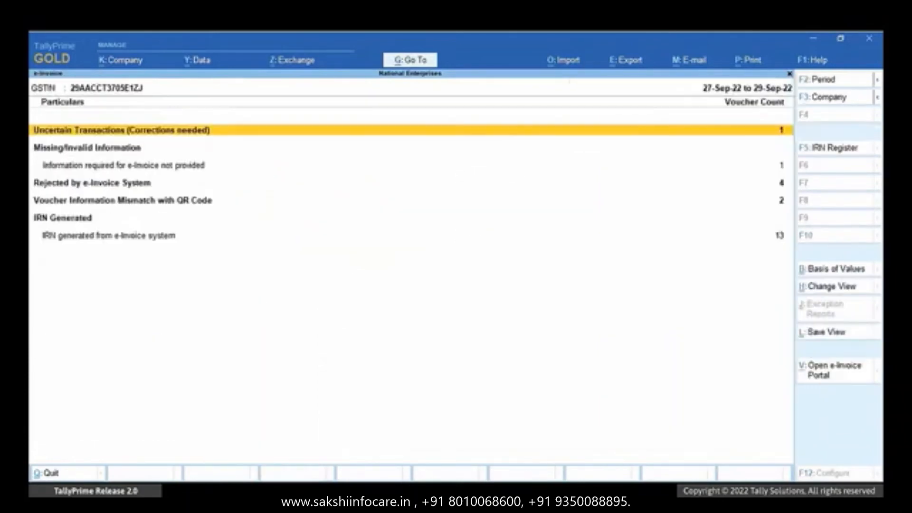
# - Open Keshav Industries' voucher 115 from the Rejected by e-Invoice System list
pyautogui.press('Down')
pyautogui.press('Down')
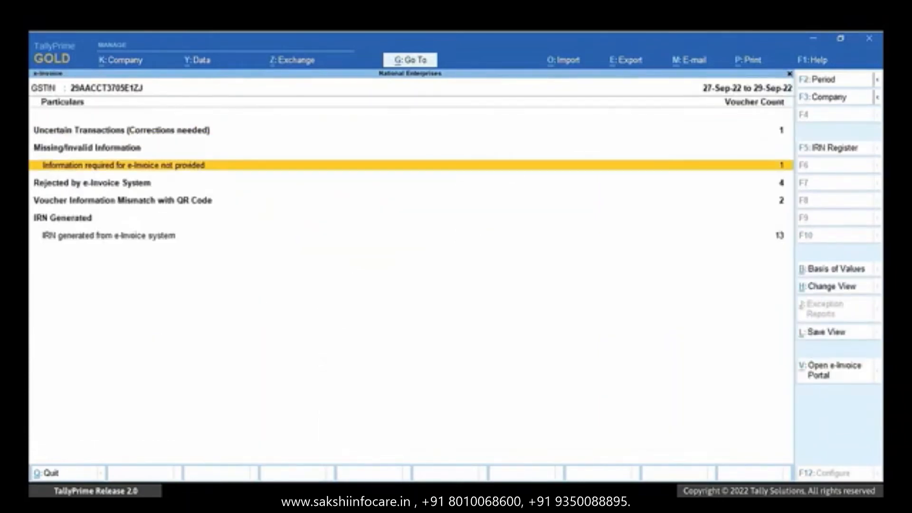
pyautogui.press('Return')
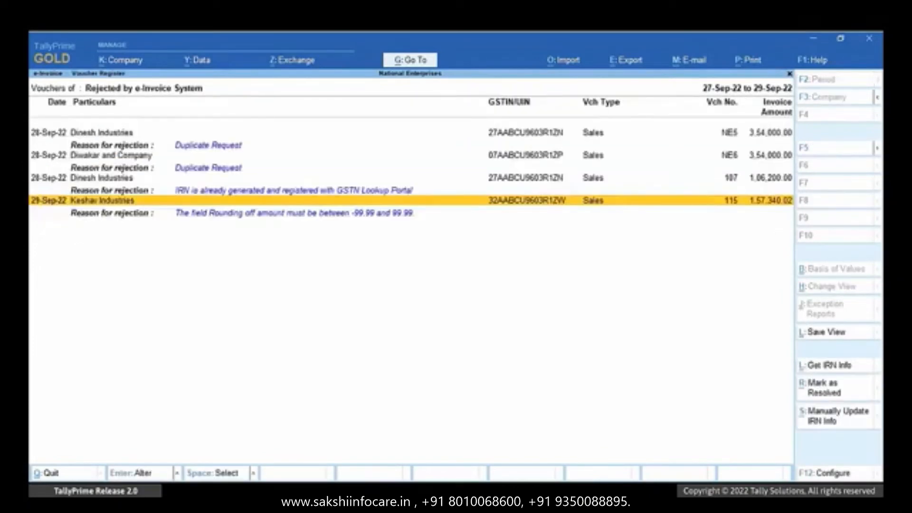
pyautogui.press('Return')
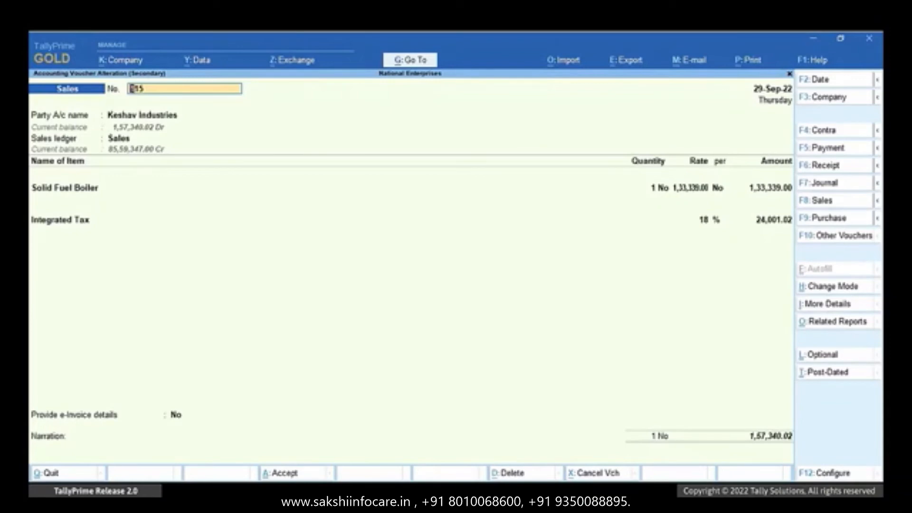
# - Accept voucher 115 and resend it for e-invoice generation
pyautogui.hotkey('ctrl', 'a')
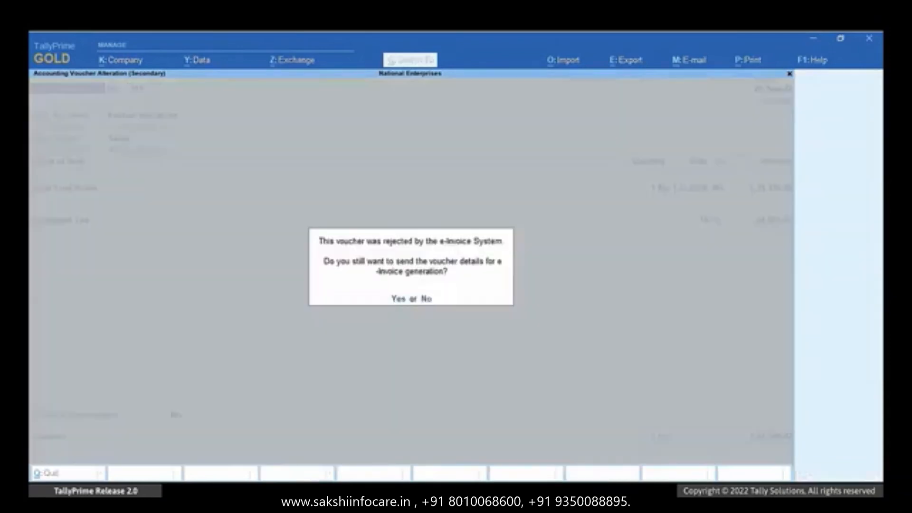
pyautogui.press('y')
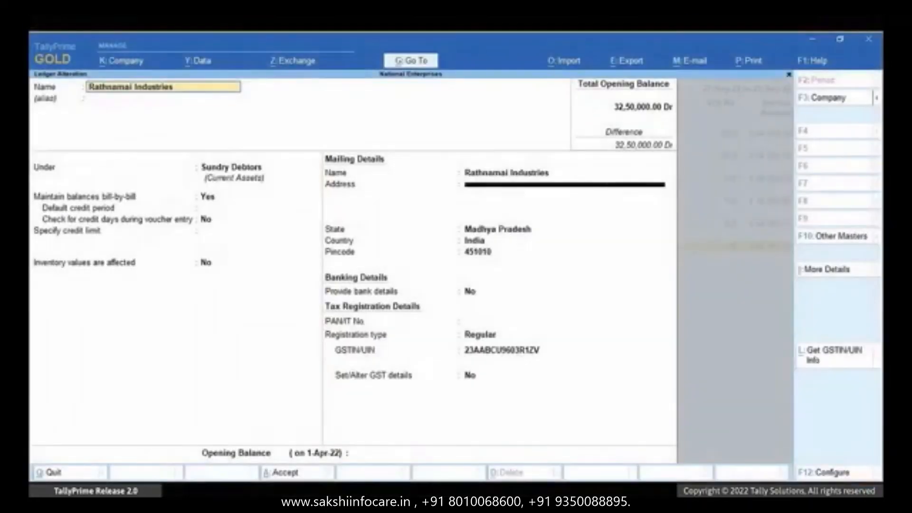
# - Replace Rathnamai Industries' ledger address with 'Indore', save it, and return to the e-Invoice report
pyautogui.press('Return')
pyautogui.press('Return')
pyautogui.press('Return')
pyautogui.press('Return')
pyautogui.press('Return')
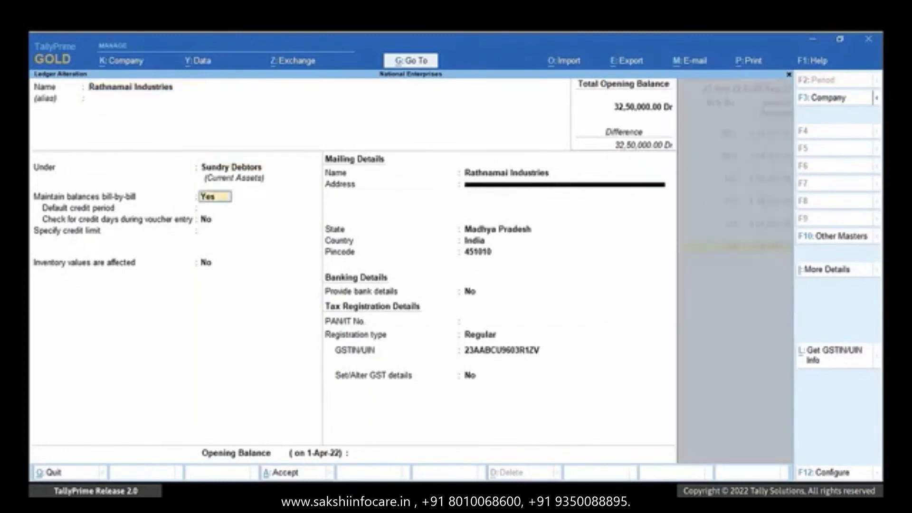
pyautogui.press('Return')
pyautogui.press('Return')
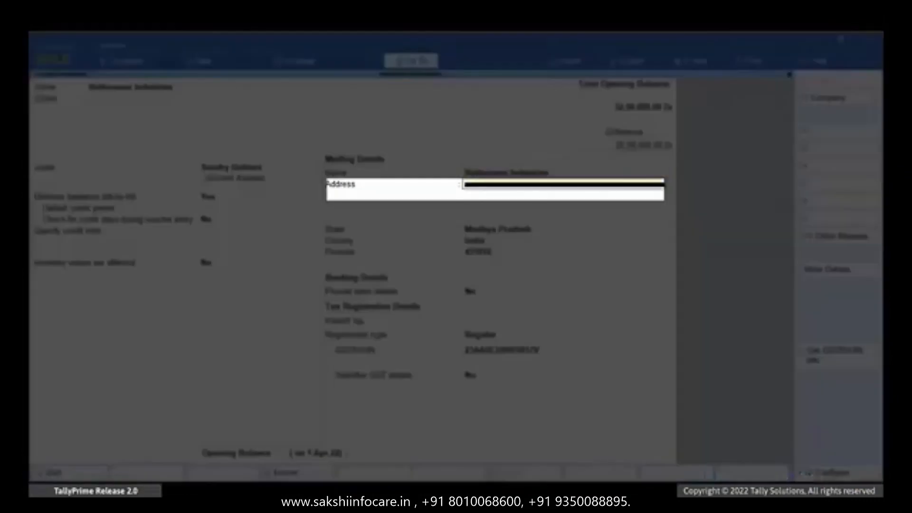
pyautogui.write('Indore')
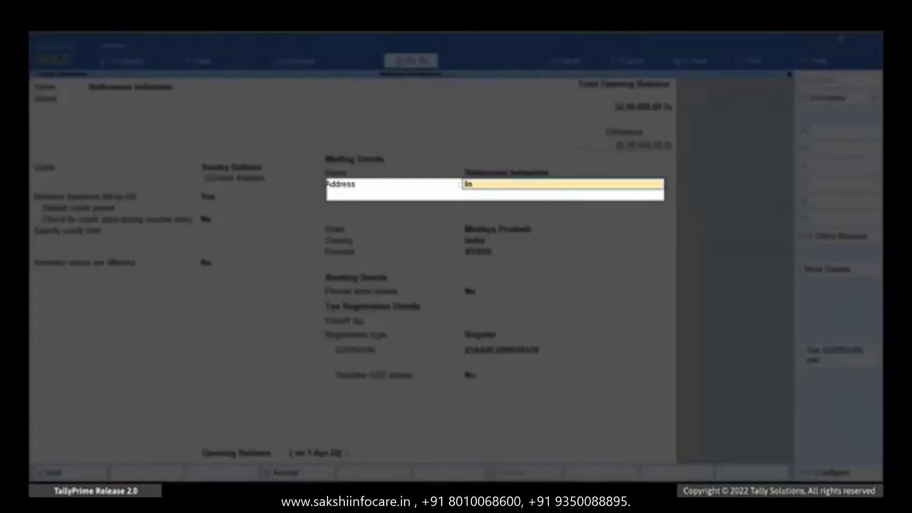
pyautogui.press('Return')
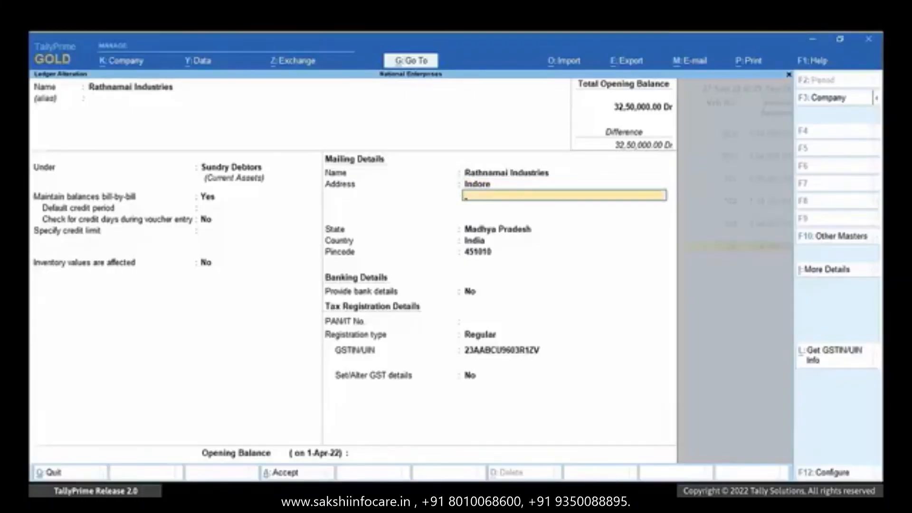
pyautogui.hotkey('ctrl', 'a')
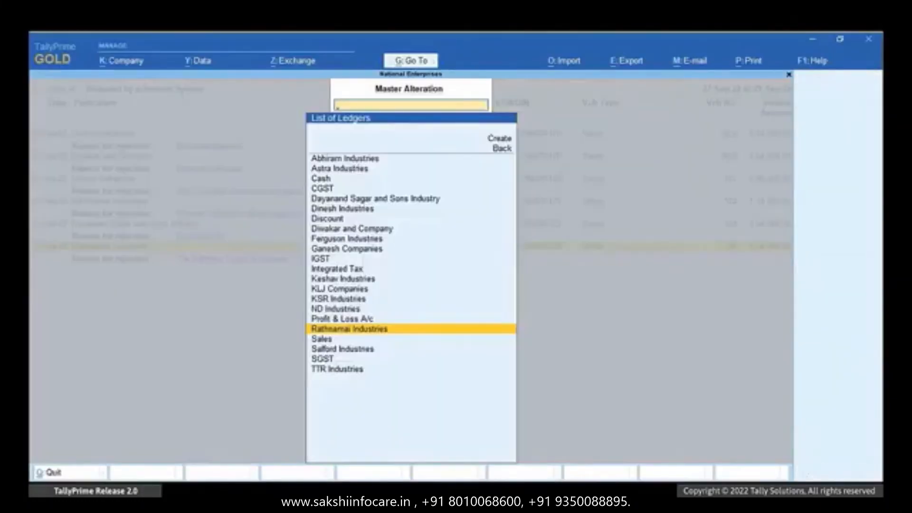
pyautogui.press('Escape')
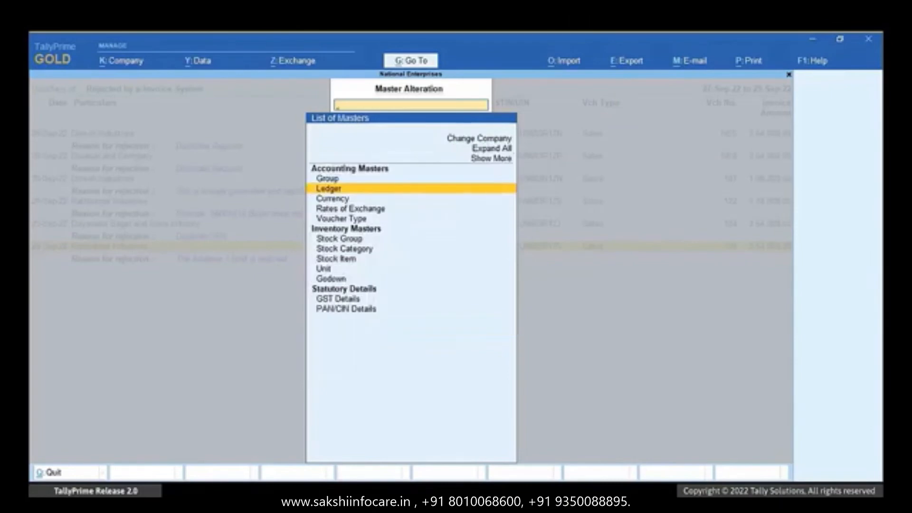
pyautogui.press('Escape')
pyautogui.press('Escape')
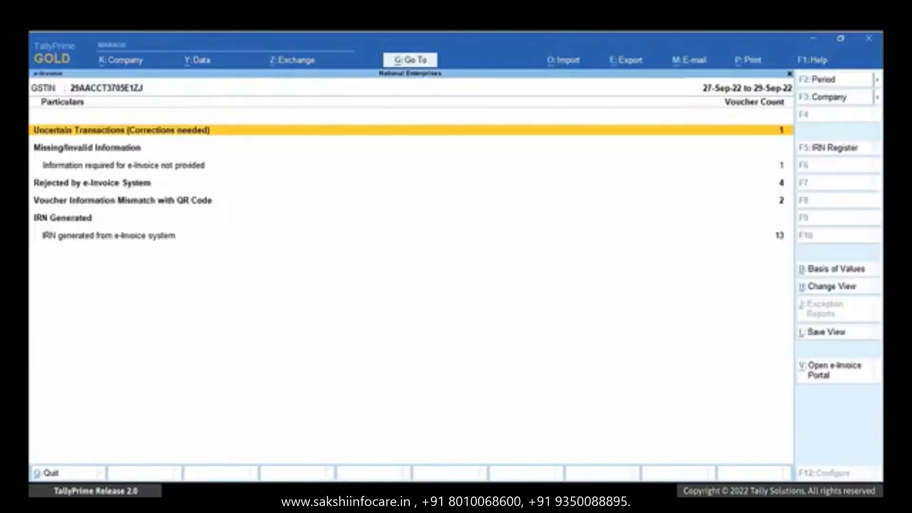
# - Reopen Rathnamai Industries' rejected voucher 126, accept it, and confirm resending it for e-invoicing
pyautogui.press('Down')
pyautogui.press('Down')
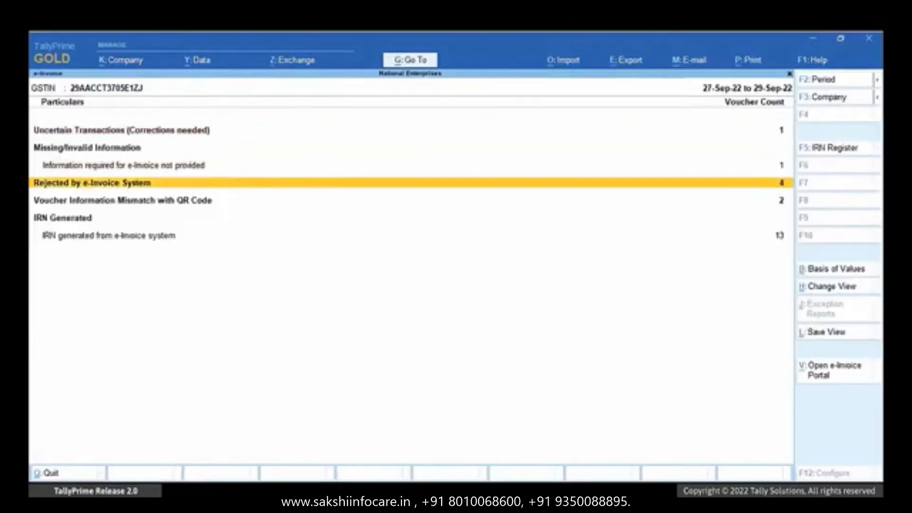
pyautogui.press('Return')
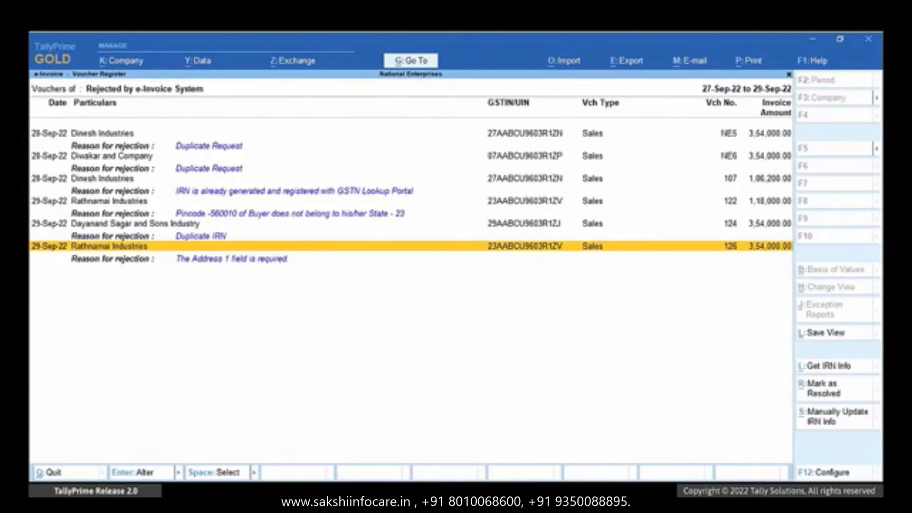
pyautogui.press('Return')
pyautogui.press('Return')
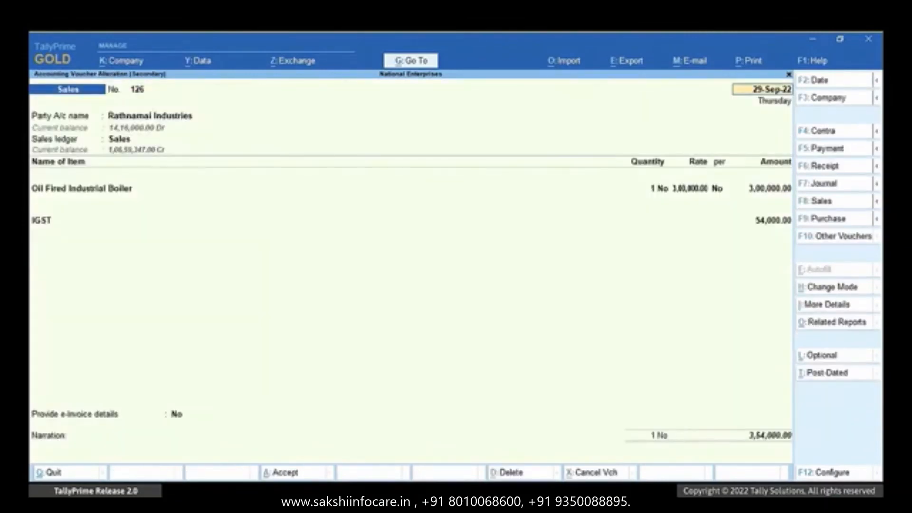
pyautogui.press('Return')
pyautogui.press('Return')
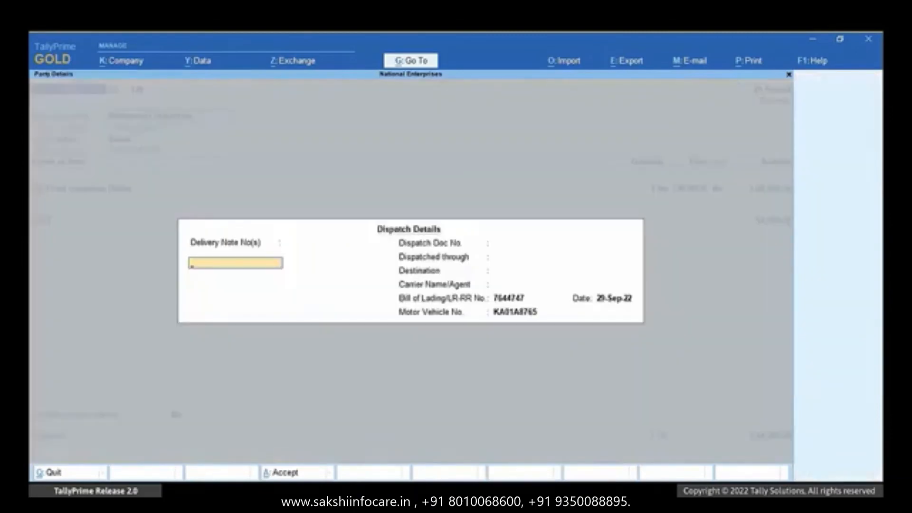
pyautogui.hotkey('ctrl', 'a')
pyautogui.press('Return')
pyautogui.press('Return')
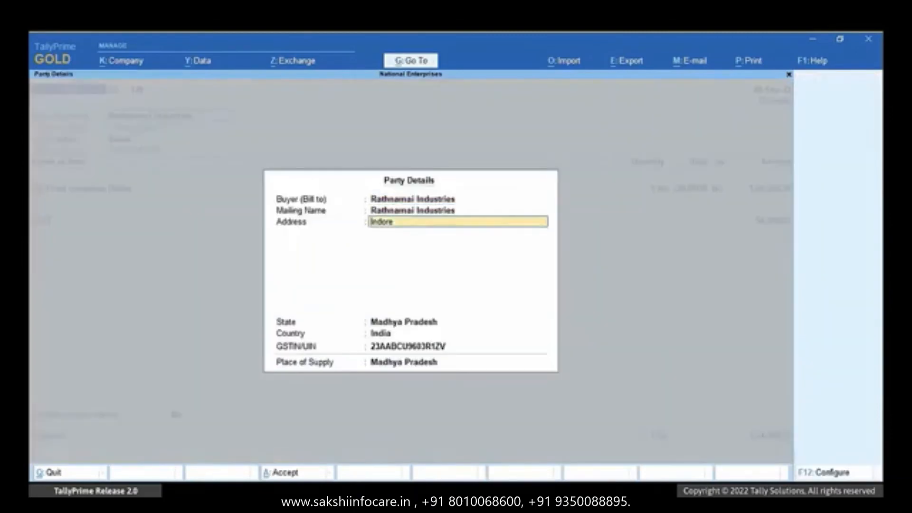
pyautogui.hotkey('ctrl', 'a')
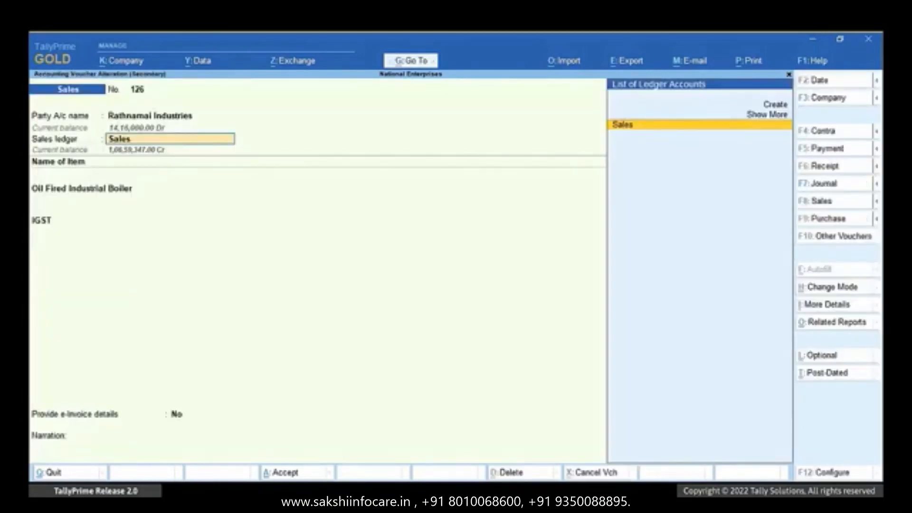
pyautogui.hotkey('ctrl', 'a')
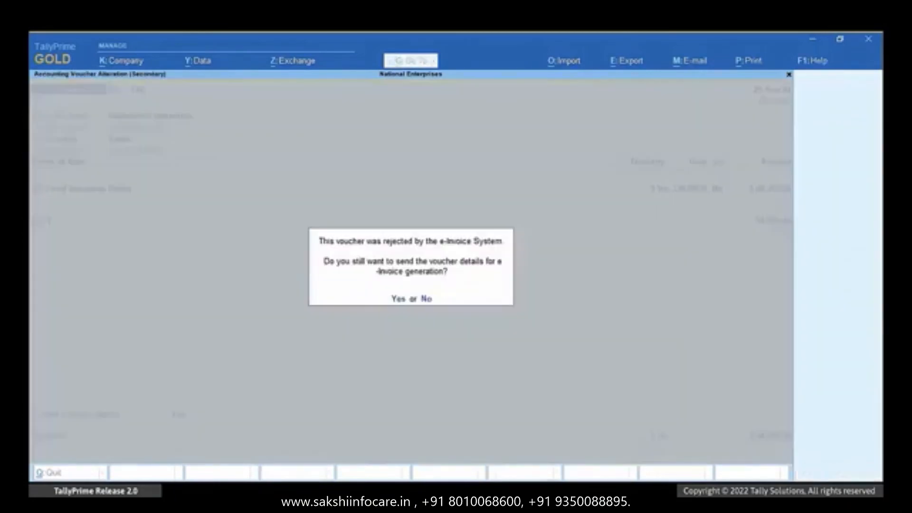
pyautogui.press('y')
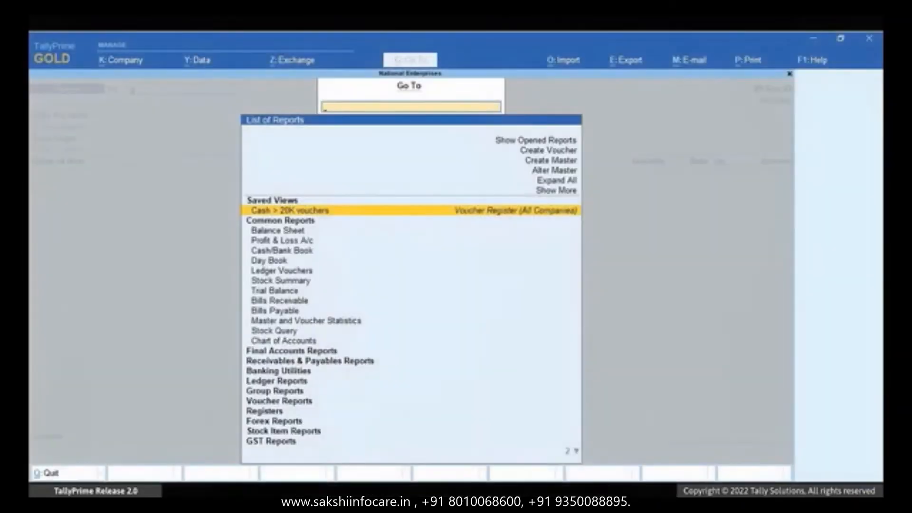
# - Open the ND Industries ledger for alteration through Alter Master
pyautogui.press('Up')
pyautogui.press('Up')
pyautogui.press('Up')
pyautogui.press('Return')
pyautogui.press('Down')
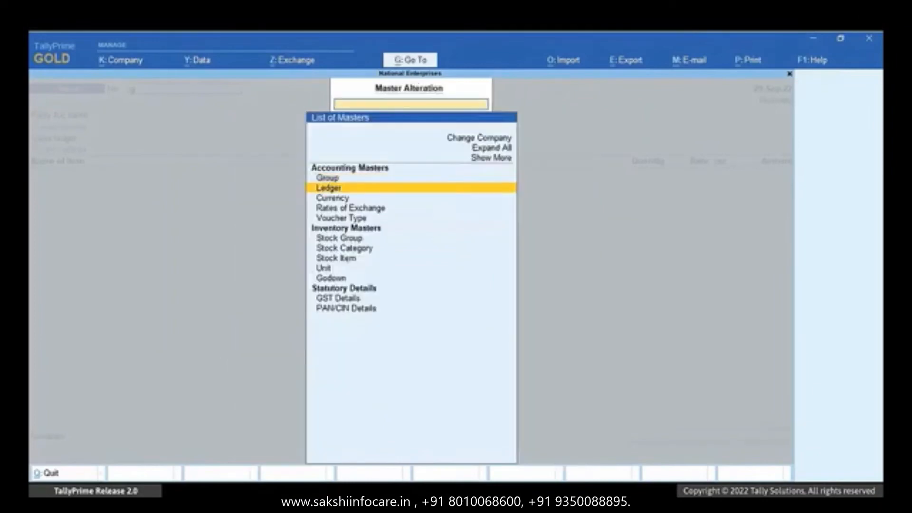
pyautogui.press('Return')
pyautogui.press('Down')
pyautogui.press('Down')
pyautogui.press('Down')
pyautogui.press('Down')
pyautogui.press('Down')
pyautogui.press('Down')
pyautogui.press('Down')
pyautogui.press('Down')
pyautogui.press('Down')
pyautogui.press('Down')
pyautogui.press('Down')
pyautogui.press('Down')
pyautogui.press('Down')
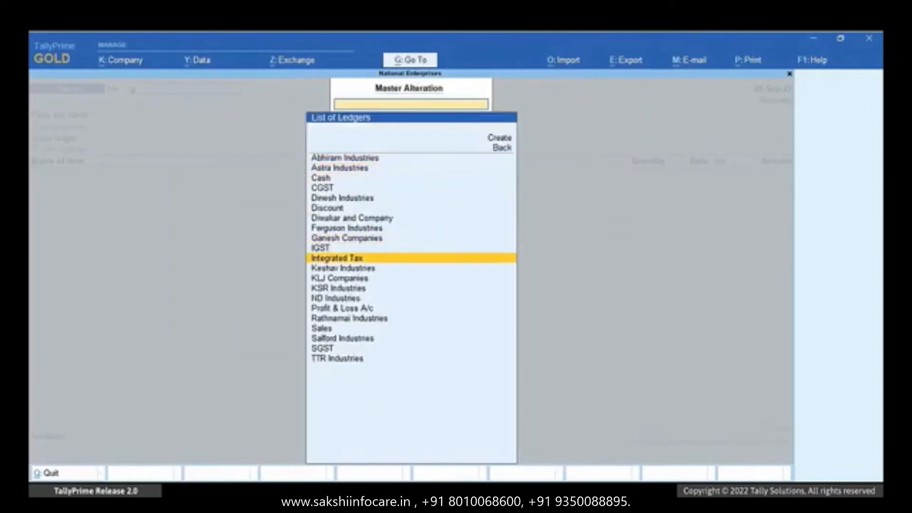
pyautogui.press('Return')
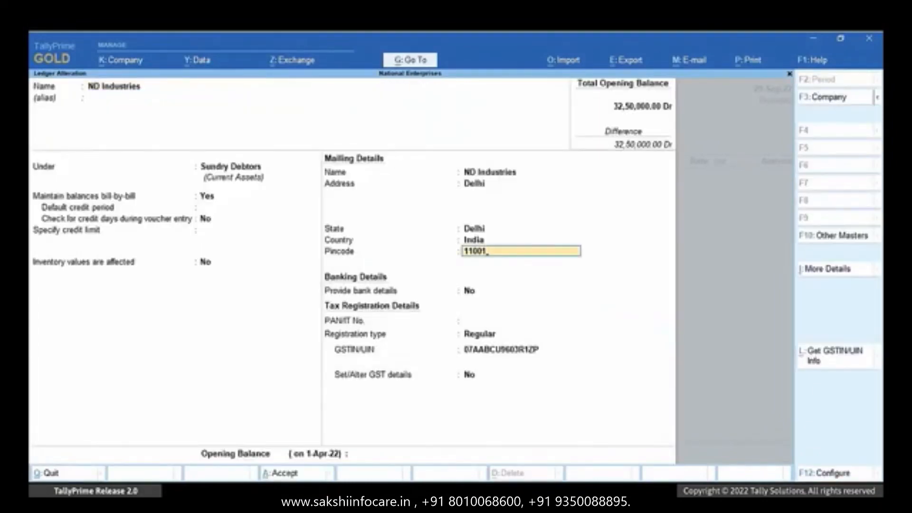
# - Add the missing digit 1 to complete the six-digit pincode and save the ledger
pyautogui.write('1')
pyautogui.press('Return')
pyautogui.hotkey('ctrl', 'a')
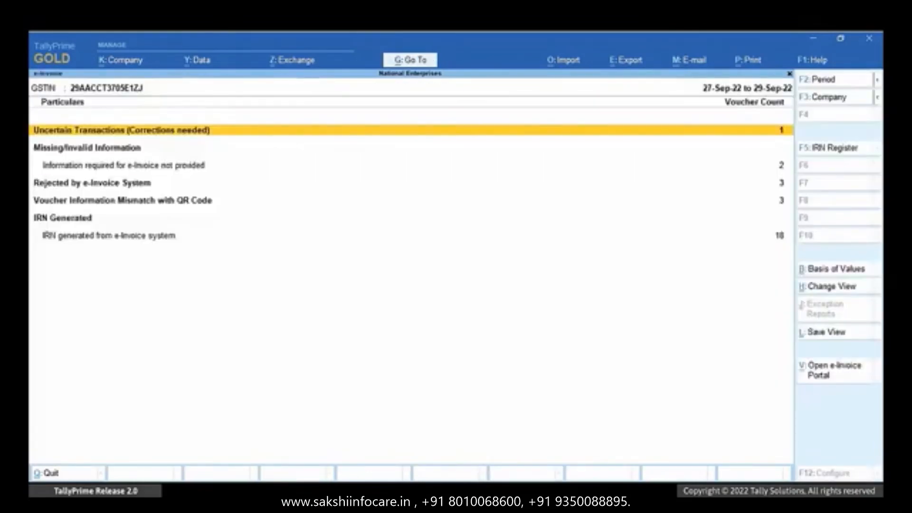
pyautogui.press('Down')
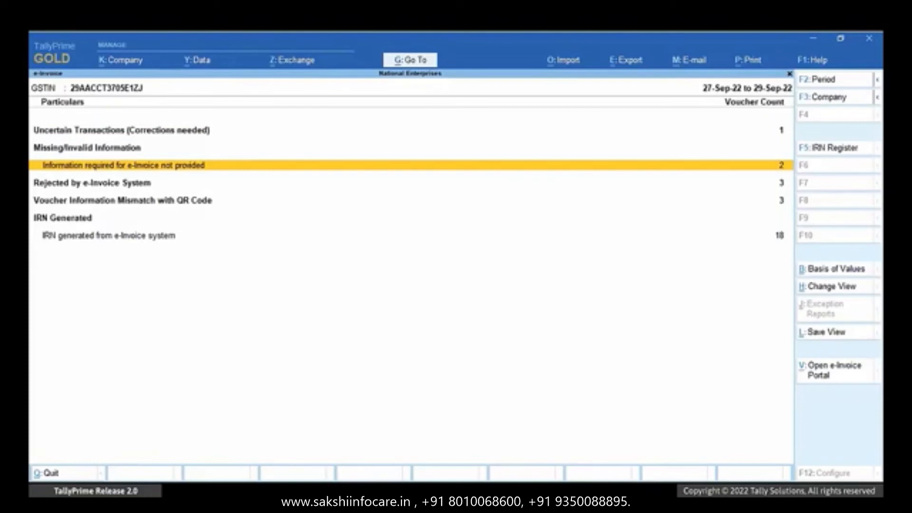
# - Reopen ND Industries' voucher 121 from the missing-information list and generate its e-invoice
pyautogui.press('Return')
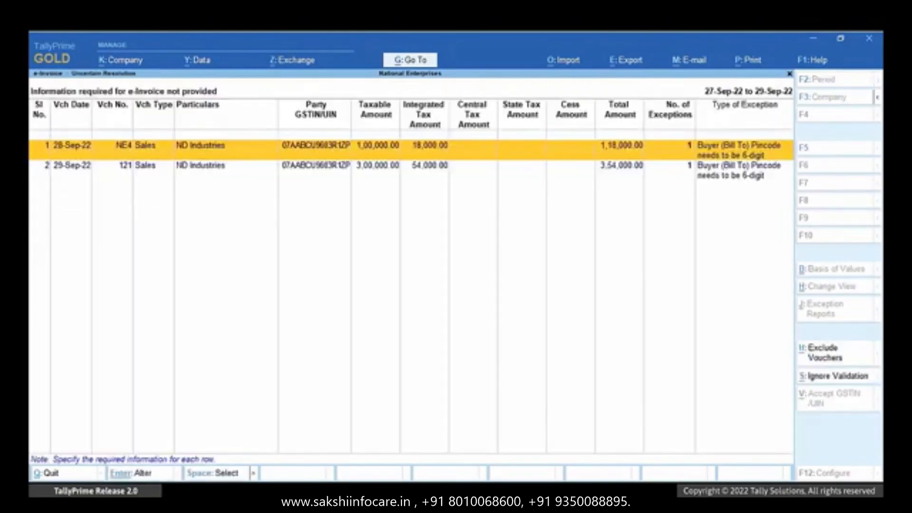
pyautogui.press('Down')
pyautogui.press('Return')
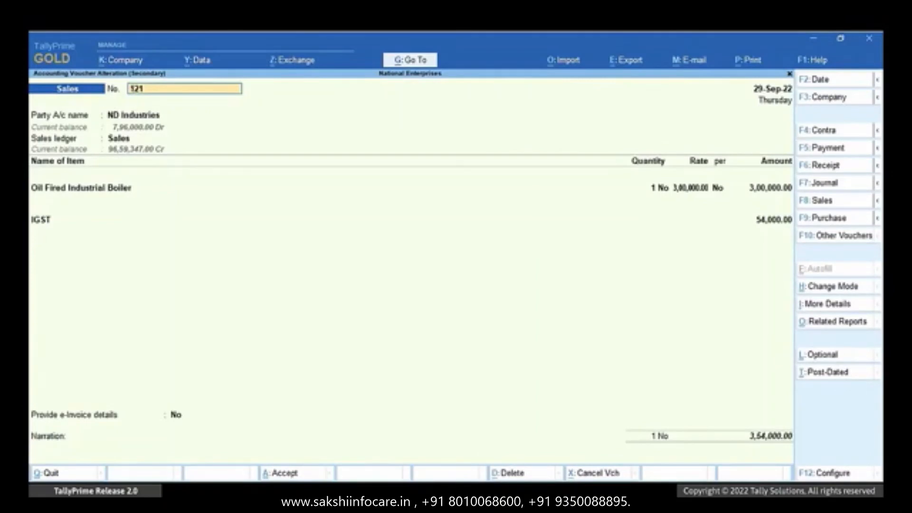
pyautogui.hotkey('ctrl', 'a')
pyautogui.press('y')
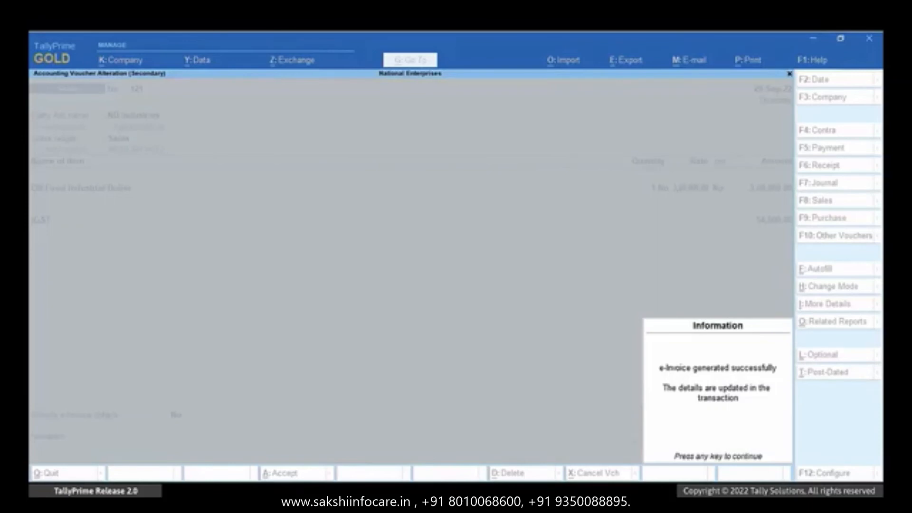
pyautogui.press('Return')
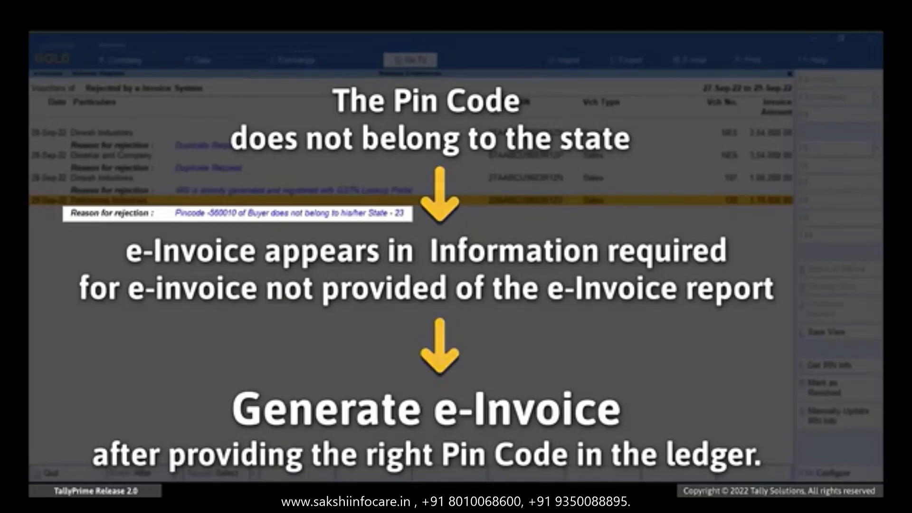
# - Change Rathnamai Industries' ledger pincode to 451010
pyautogui.press('Return')
pyautogui.press('Return')
pyautogui.press('Return')
pyautogui.press('Return')
pyautogui.press('Return')
pyautogui.press('Return')
pyautogui.press('Return')
pyautogui.press('Return')
pyautogui.press('Return')
pyautogui.press('Return')
pyautogui.press('Return')
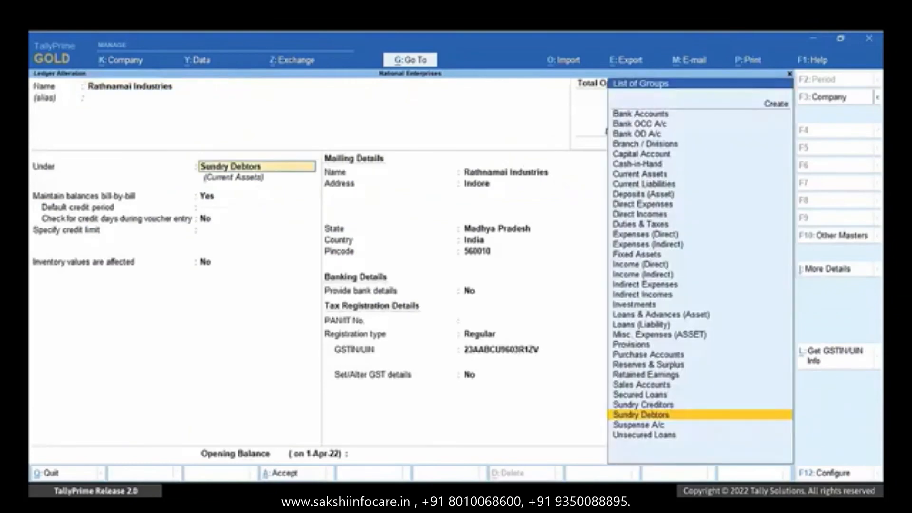
pyautogui.press('Return')
pyautogui.press('Return')
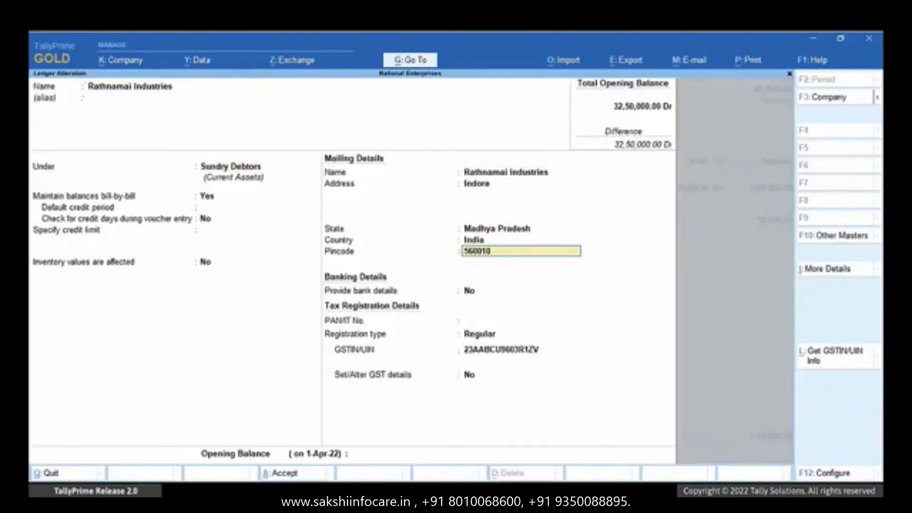
pyautogui.write('451010')
pyautogui.press('Return')
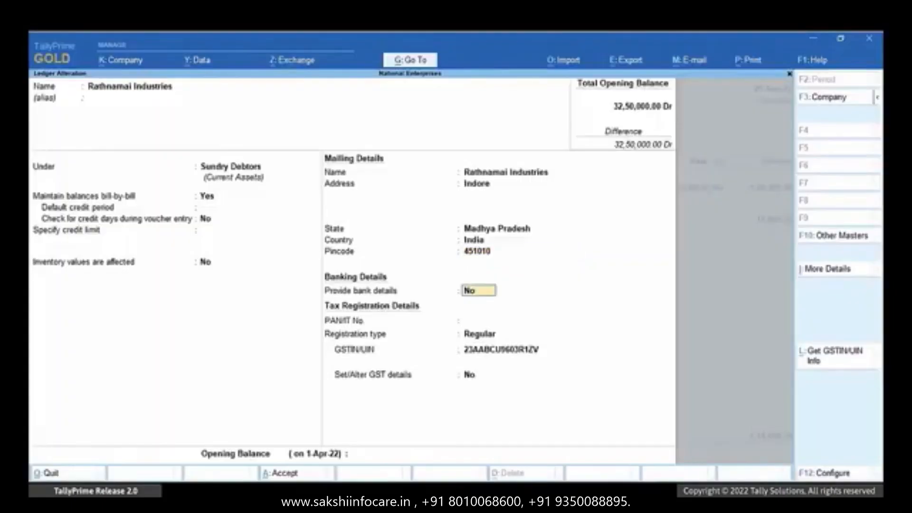
pyautogui.hotkey('alt', 'g')
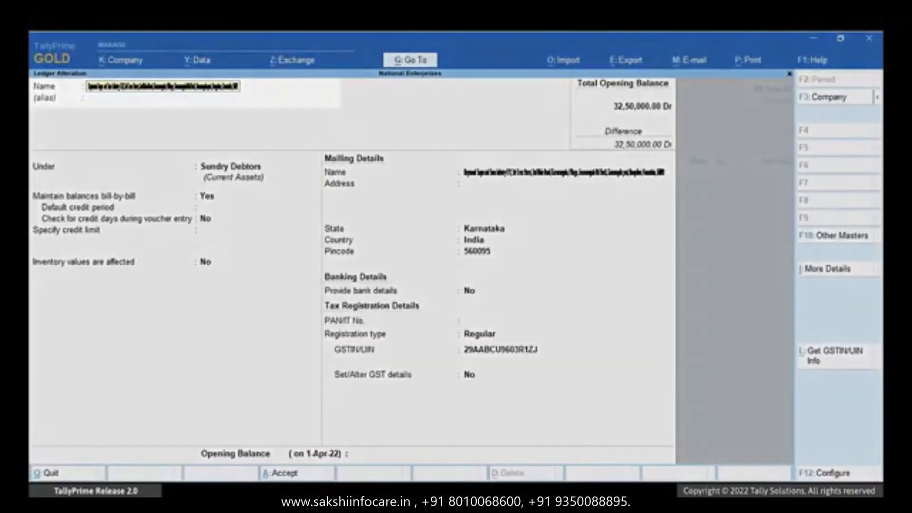
# - Trim the address text so the ledger name reads 'Dayanand Sagar and Sons Industry', and save
pyautogui.press('BackSpace')
pyautogui.press('BackSpace')
pyautogui.press('BackSpace')
pyautogui.press('BackSpace')
pyautogui.press('BackSpace')
pyautogui.press('BackSpace')
pyautogui.press('BackSpace')
pyautogui.press('BackSpace')
pyautogui.press('BackSpace')
pyautogui.press('BackSpace')
pyautogui.press('BackSpace')
pyautogui.press('BackSpace')
pyautogui.press('BackSpace')
pyautogui.press('BackSpace')
pyautogui.press('BackSpace')
pyautogui.press('BackSpace')
pyautogui.press('BackSpace')
pyautogui.press('BackSpace')
pyautogui.press('BackSpace')
pyautogui.press('BackSpace')
pyautogui.press('BackSpace')
pyautogui.press('BackSpace')
pyautogui.press('BackSpace')
pyautogui.press('BackSpace')
pyautogui.press('BackSpace')
pyautogui.press('Return')
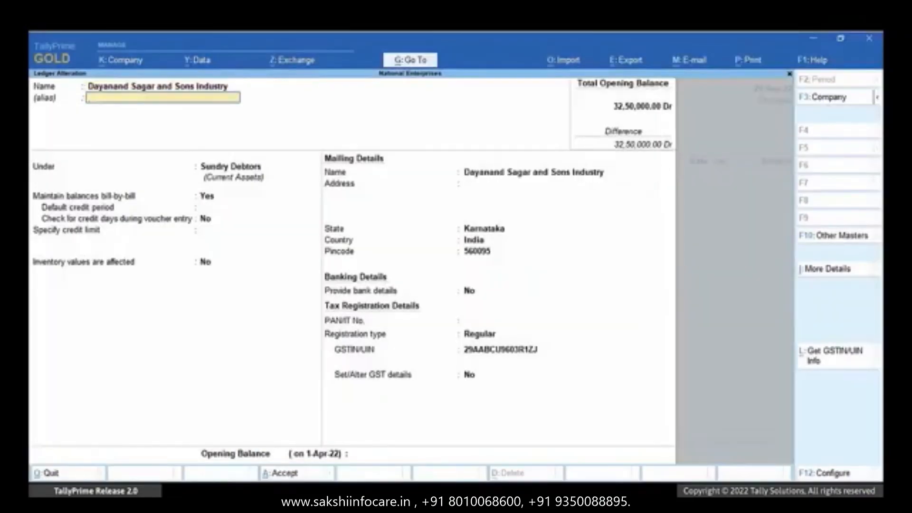
pyautogui.hotkey('ctrl', 'a')
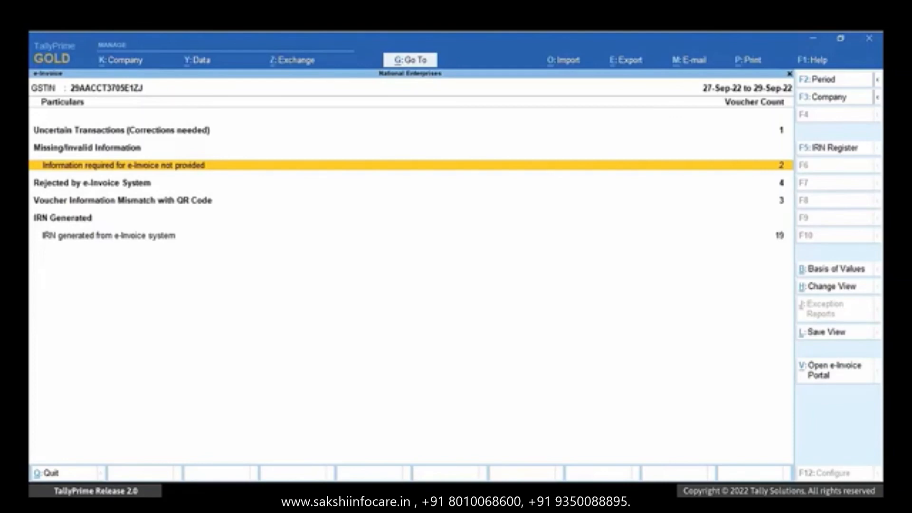
# - Reopen Dayanand Sagar and Sons Industry's voucher 123 and confirm generating its e-invoice
pyautogui.press('Return')
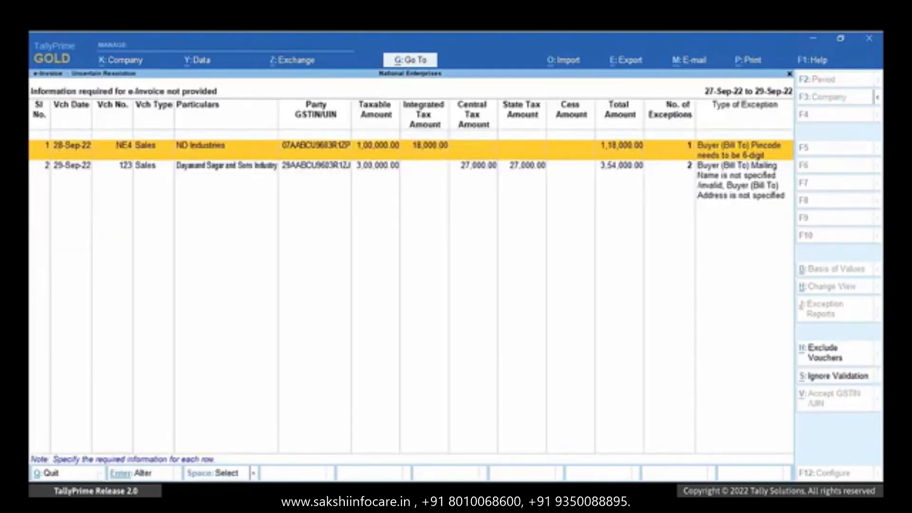
pyautogui.press('Down')
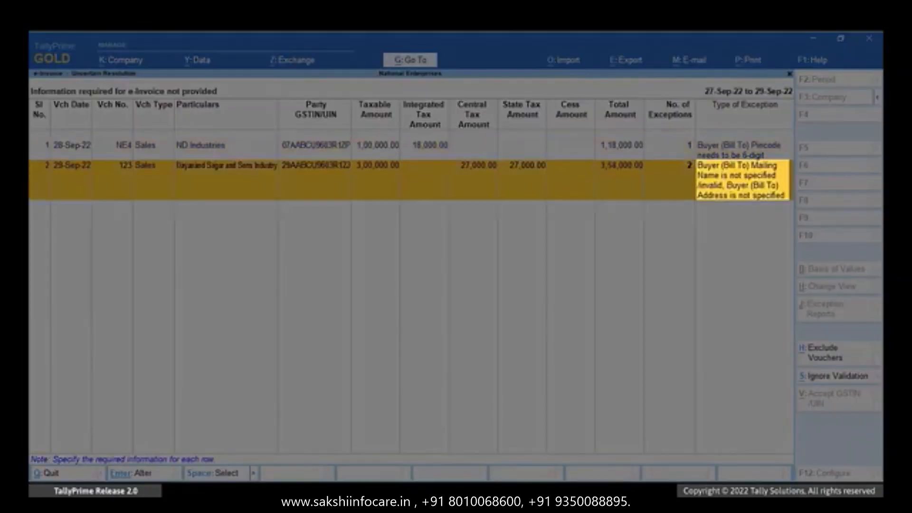
pyautogui.press('Return')
pyautogui.press('Return')
pyautogui.press('Return')
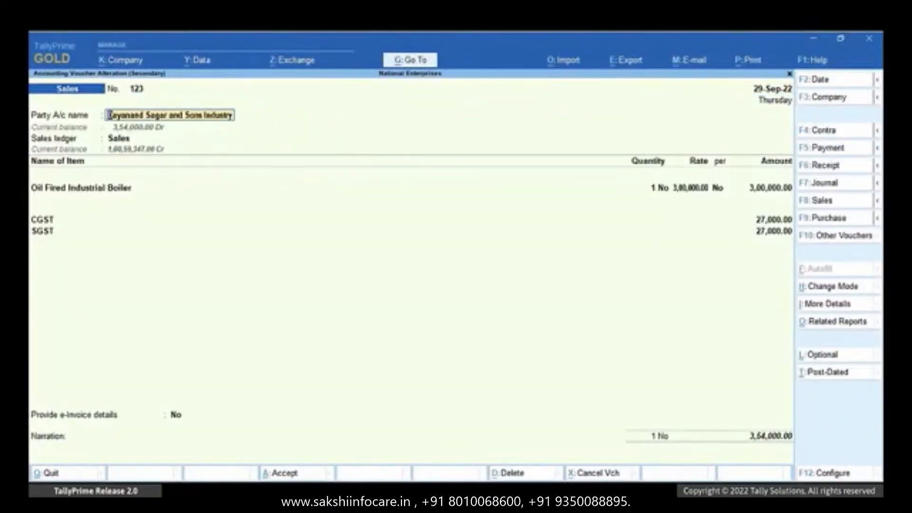
pyautogui.press('ctrl')
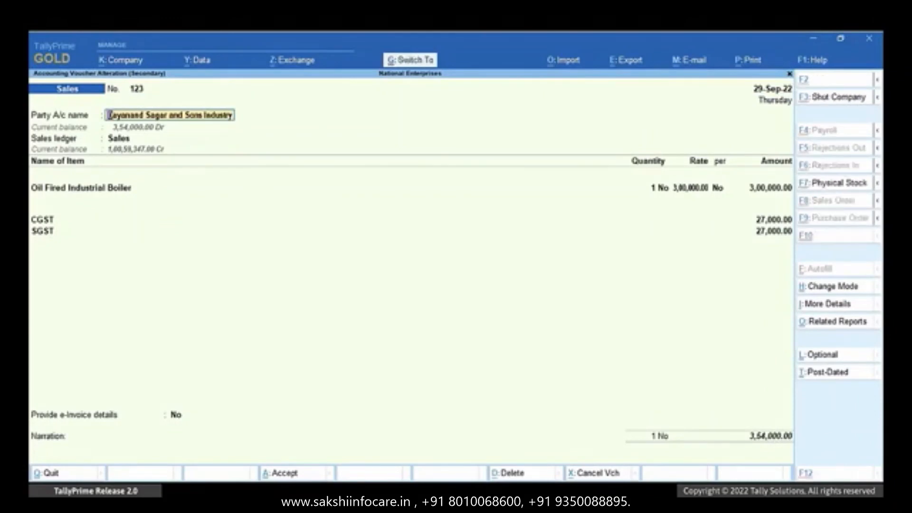
pyautogui.hotkey('ctrl', 'a')
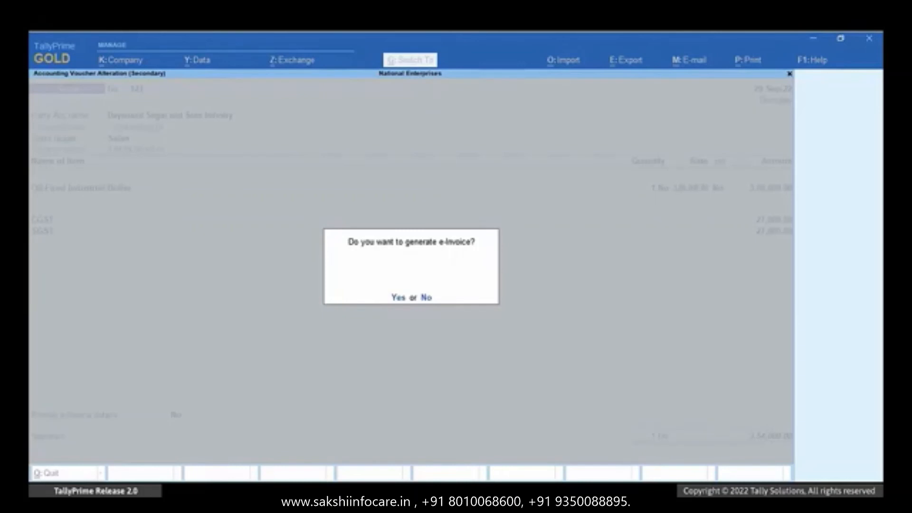
pyautogui.press('y')
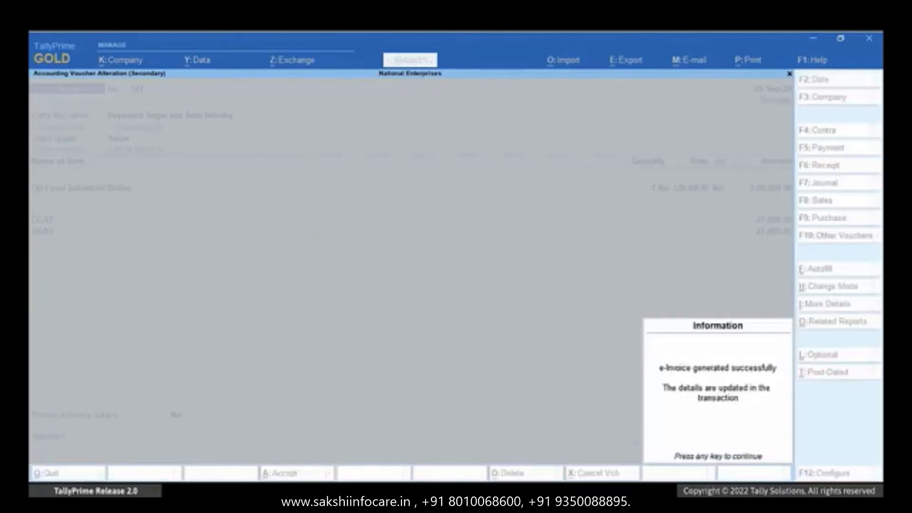